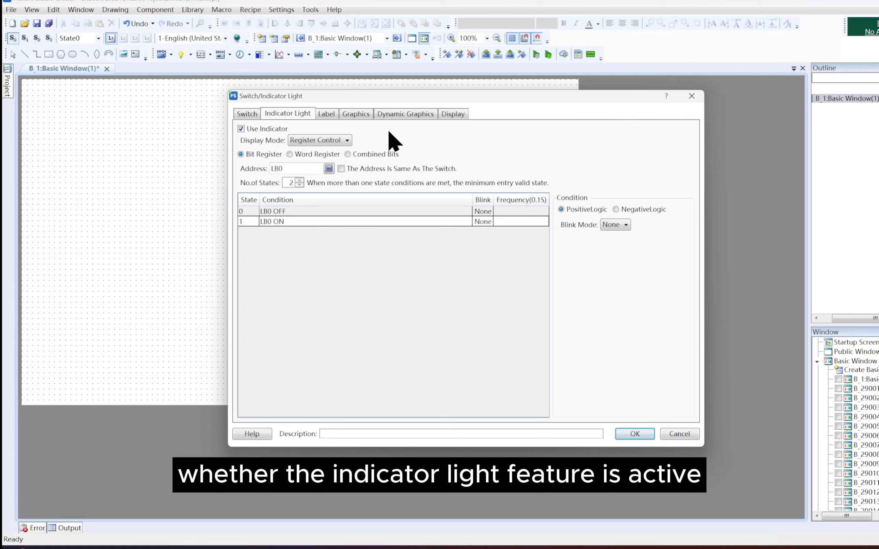
Step: Try the indicator's Automatic looping display mode and return it to Register Control
click(347, 140)
click(349, 160)
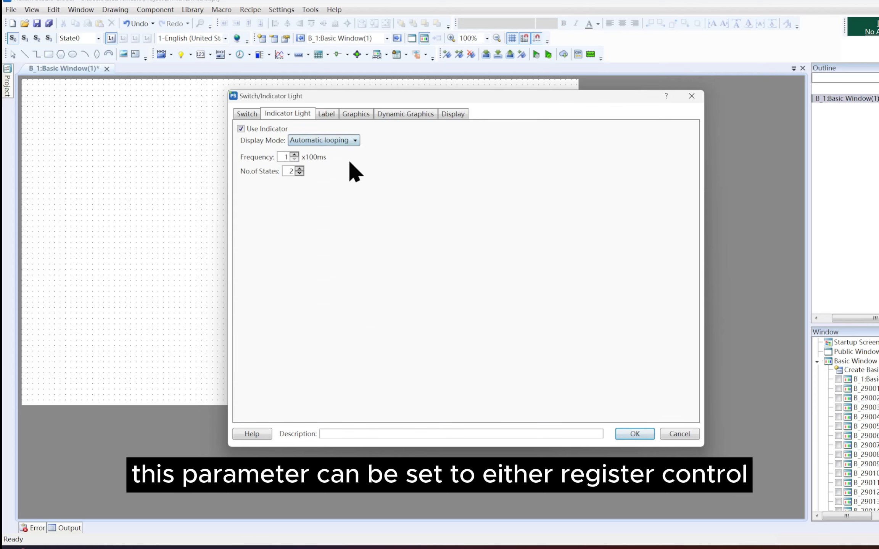
click(353, 141)
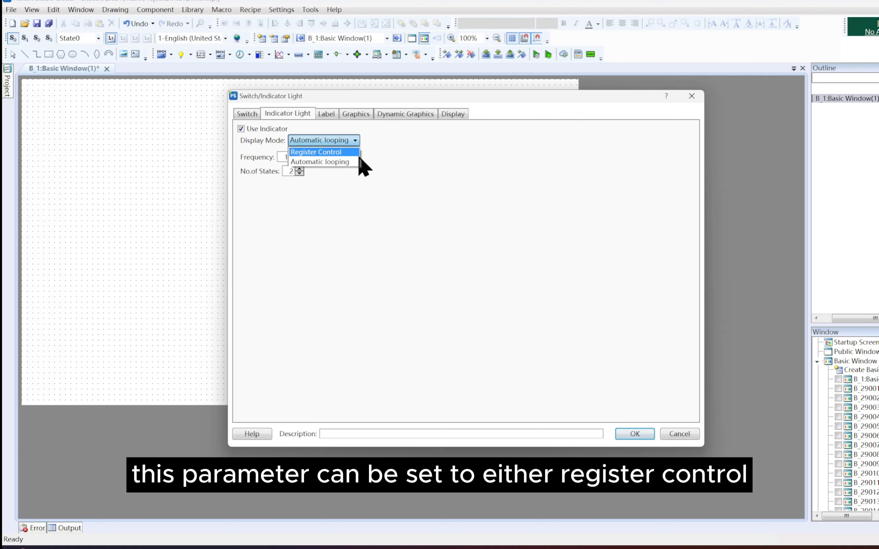
click(357, 153)
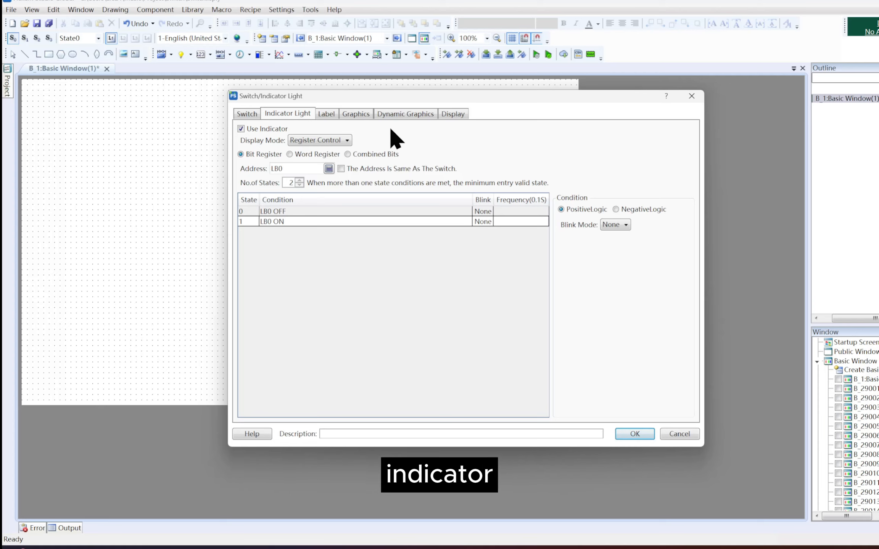
click(347, 140)
click(348, 162)
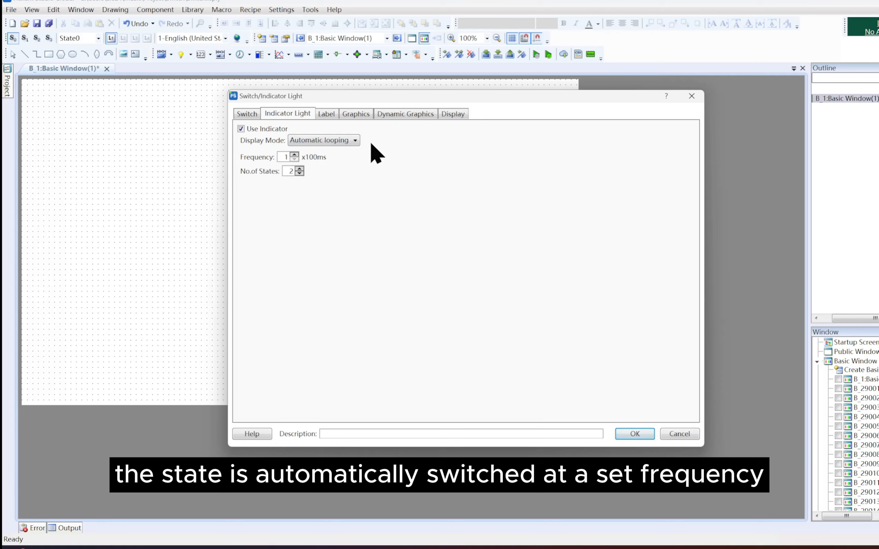
click(355, 141)
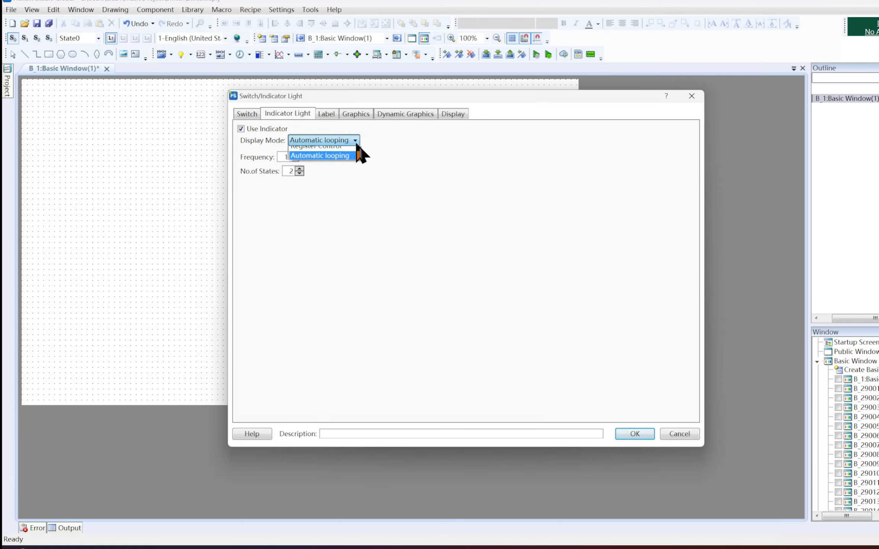
click(356, 154)
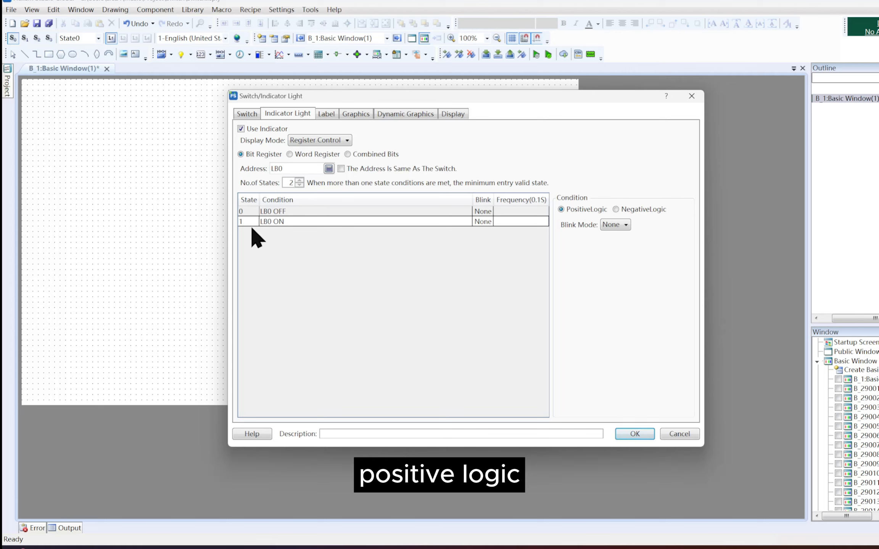
Step: Try NegativeLogic and the Blink Text and Blink Picture modes on state 0, restoring PositiveLogic and blink mode None
click(626, 209)
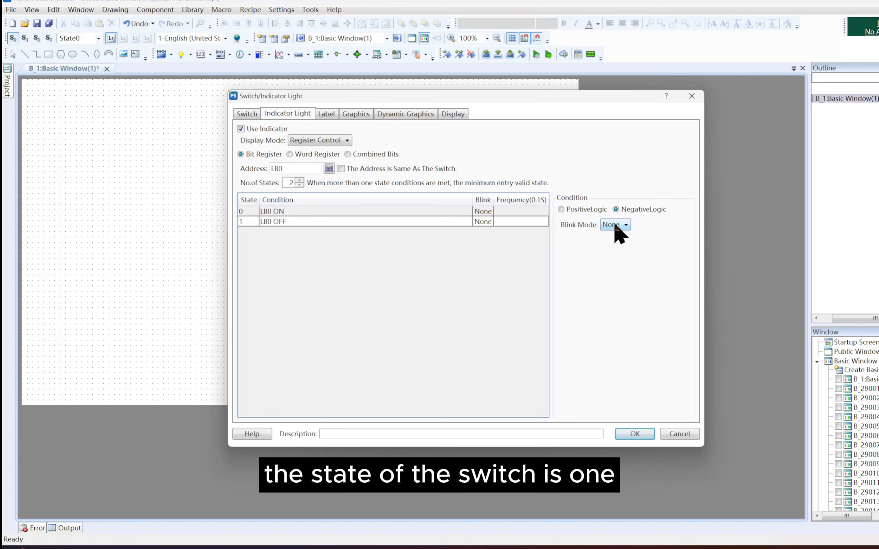
click(594, 210)
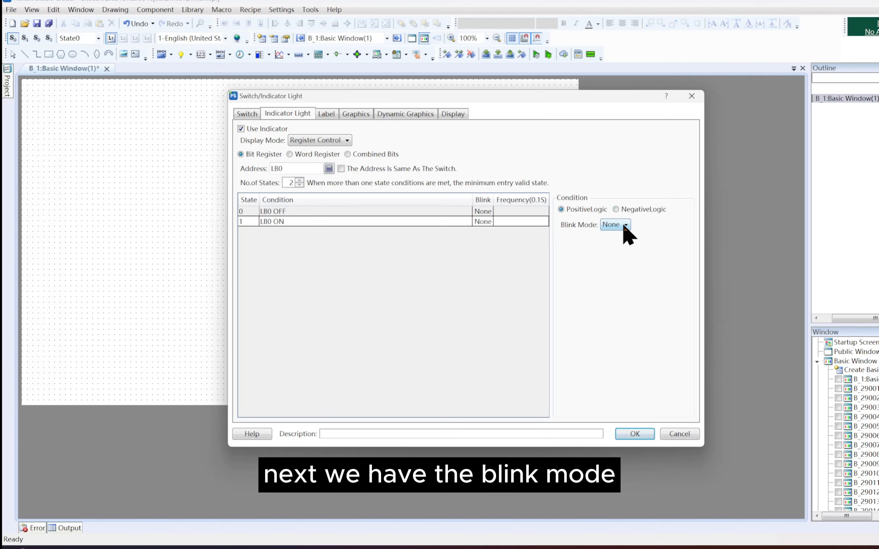
click(620, 226)
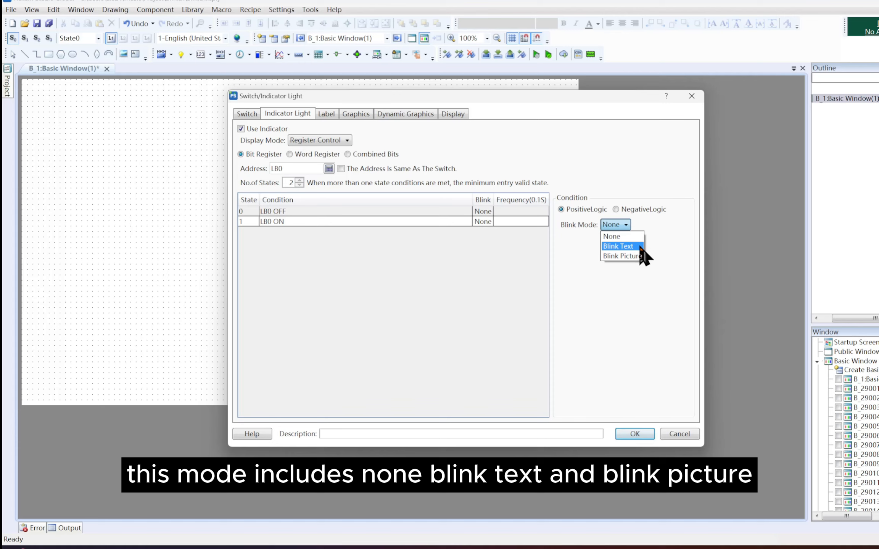
click(639, 246)
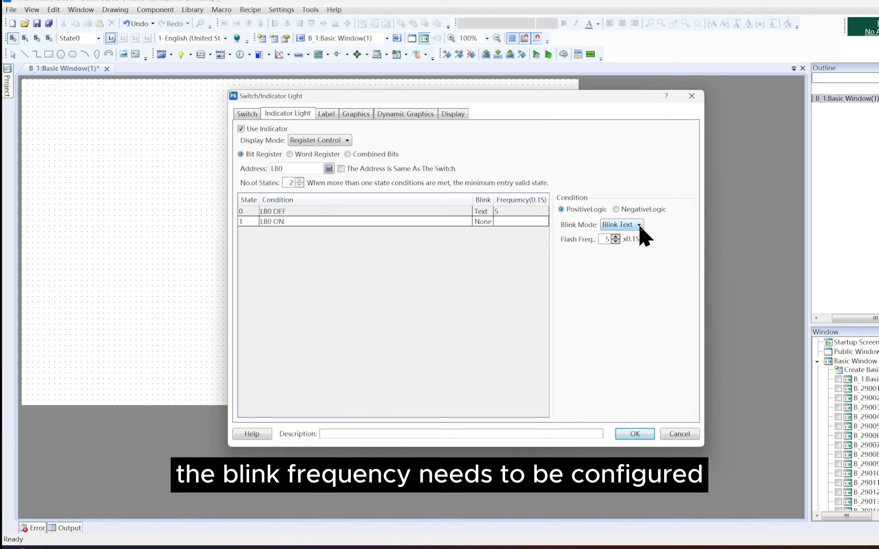
click(637, 223)
click(641, 253)
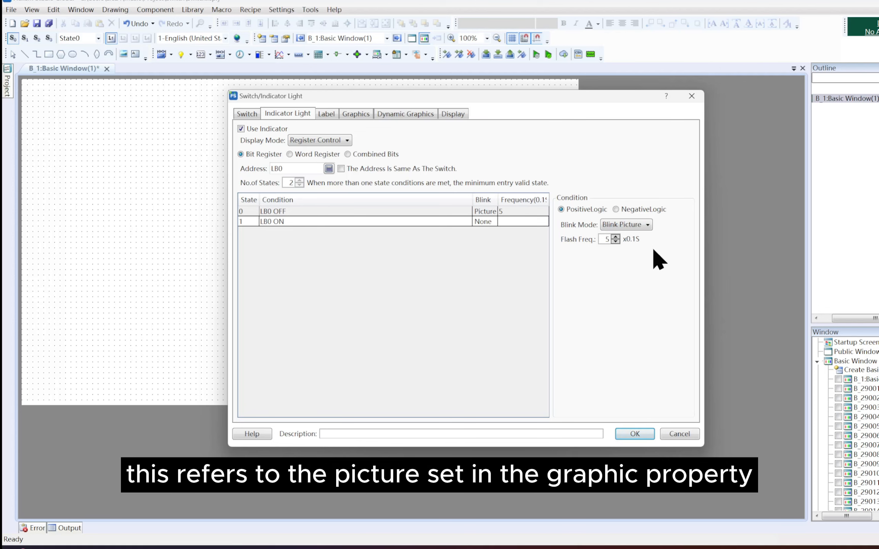
click(647, 224)
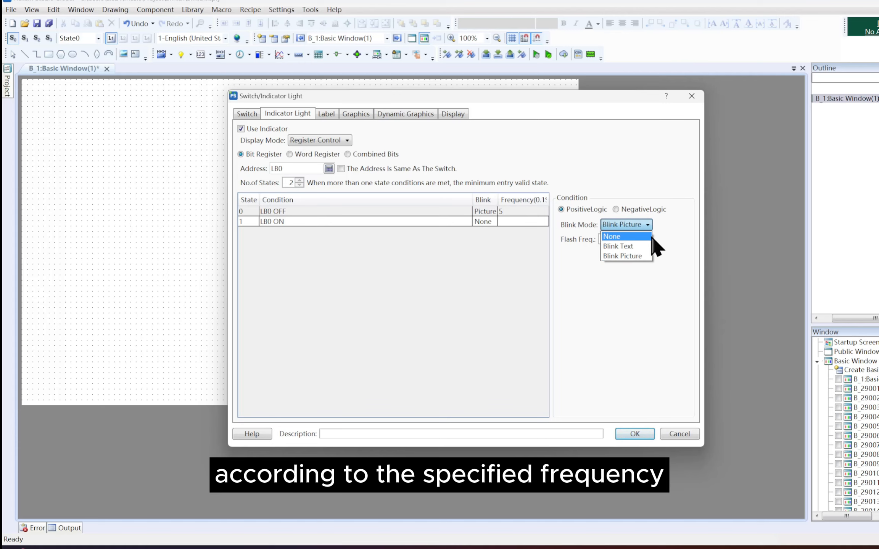
click(648, 246)
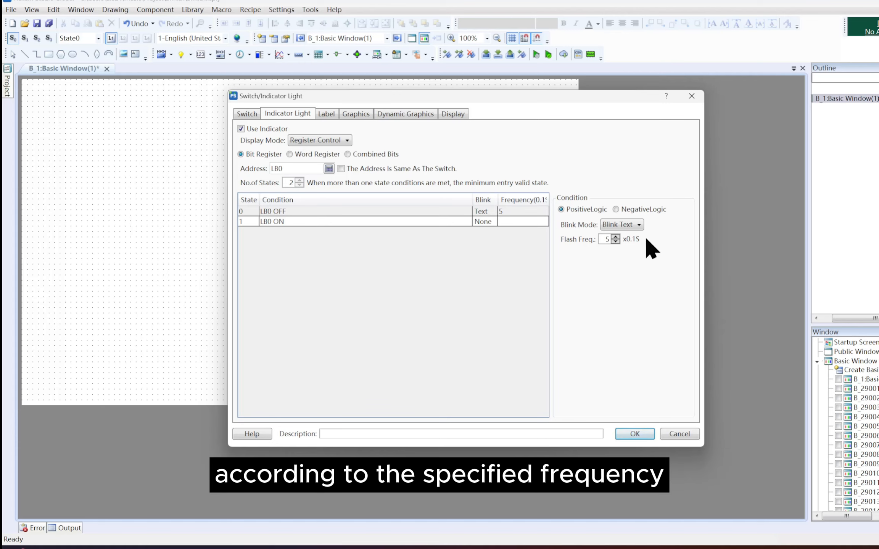
click(641, 226)
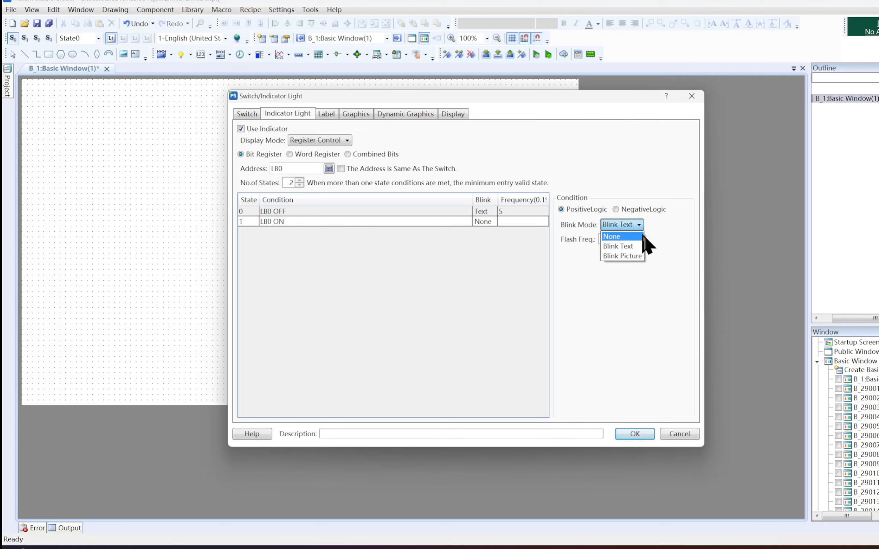
click(640, 231)
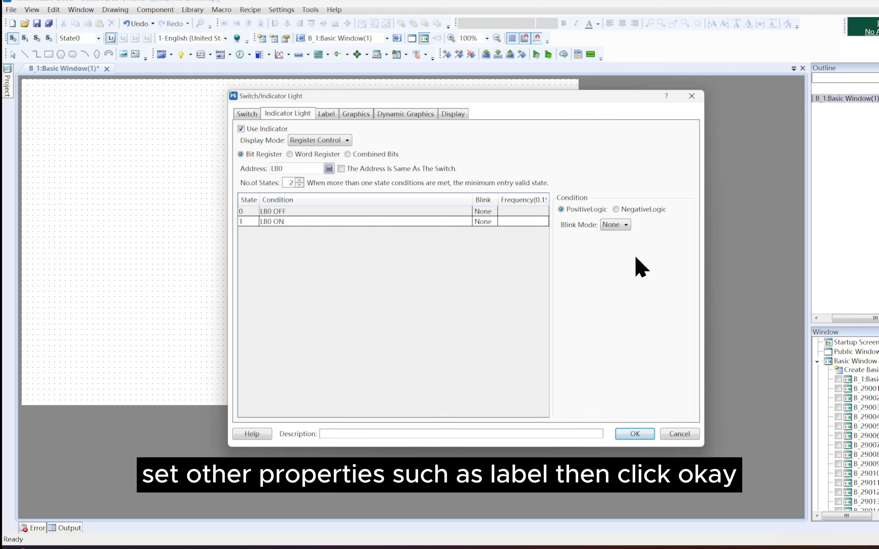
Step: Label the indicator's state 0 "light on" and state 1 "light off"
click(320, 114)
click(394, 207)
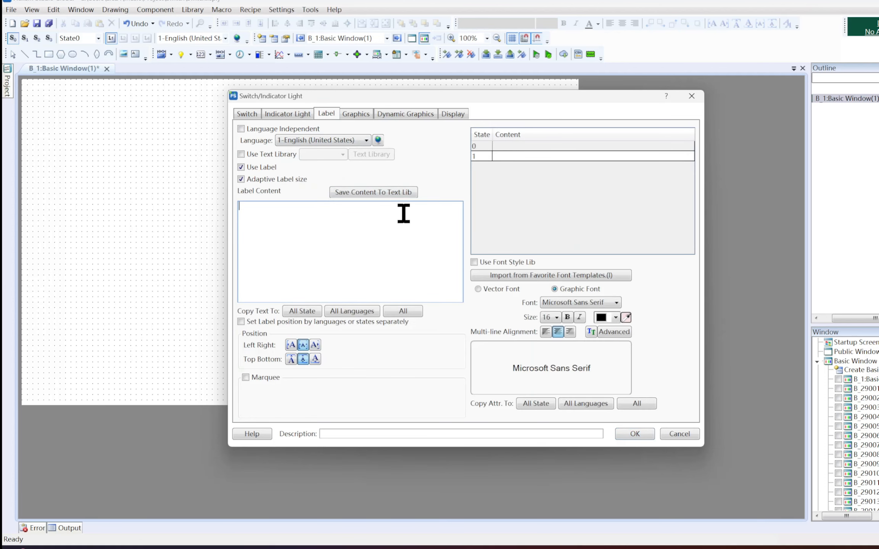
text(light on)
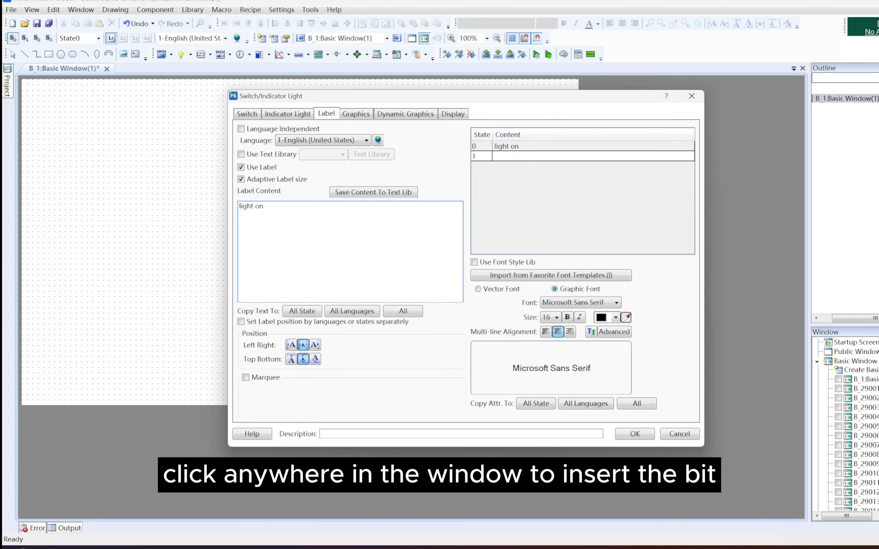
click(515, 156)
click(380, 220)
text(light off)
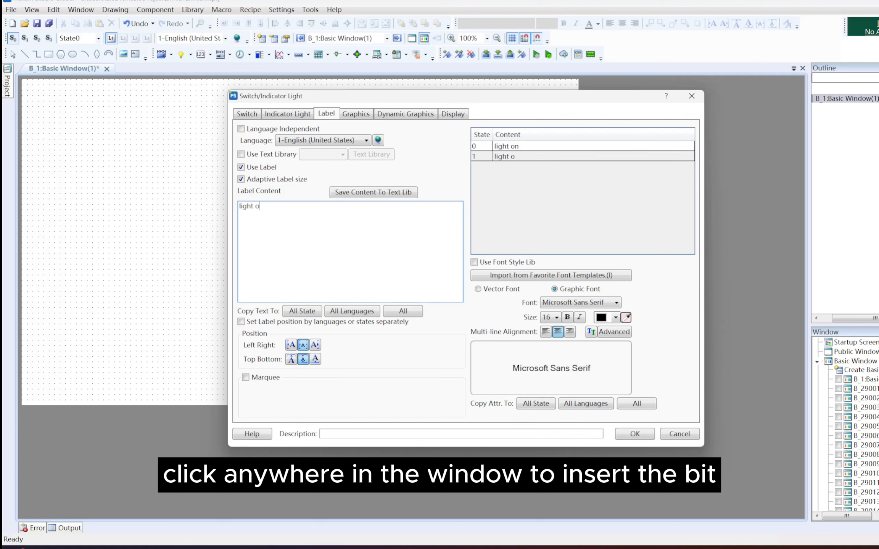
Step: Give the bit indicator the glossy green button graphic and place it, enlarged, on the basic window
click(357, 113)
scroll(440, 222, down, 5)
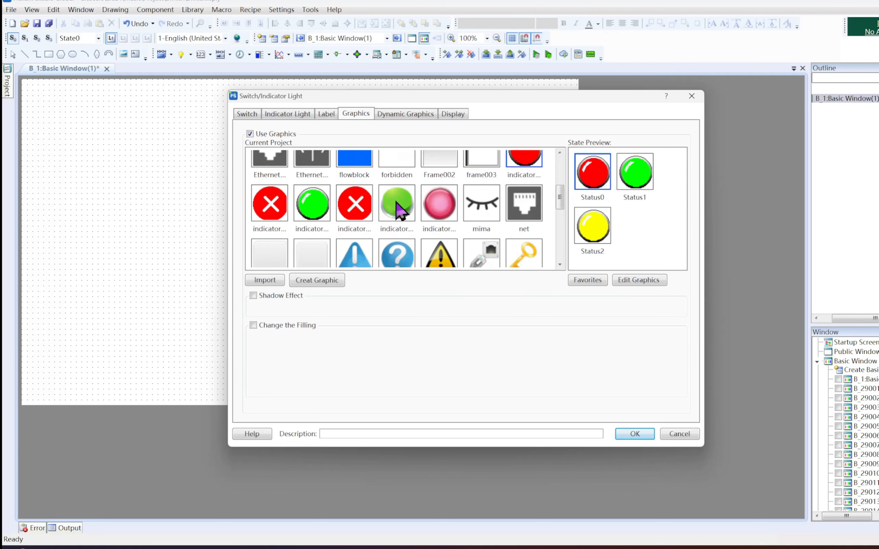
click(396, 203)
click(635, 434)
click(175, 178)
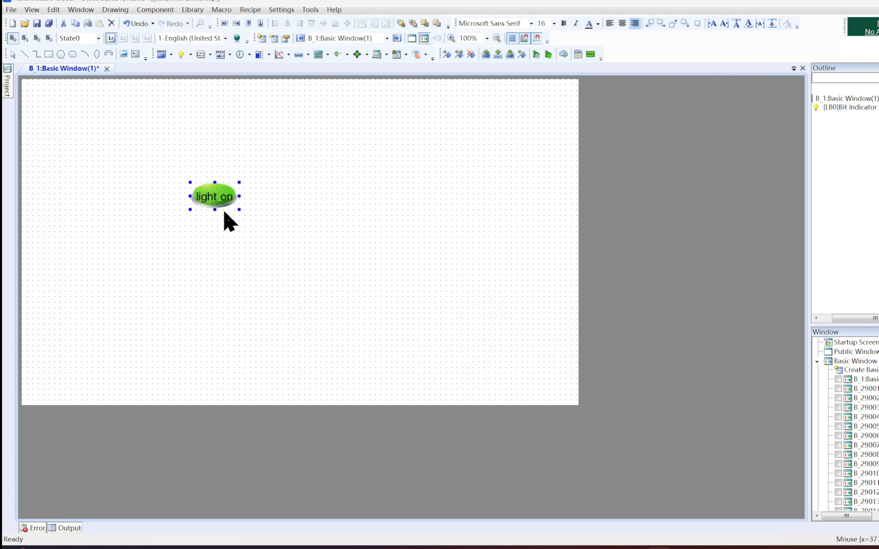
drag(241, 210, 299, 269)
Step: Clear the RW data, recipe data, data sampling and history alerts, and special registers
click(523, 54)
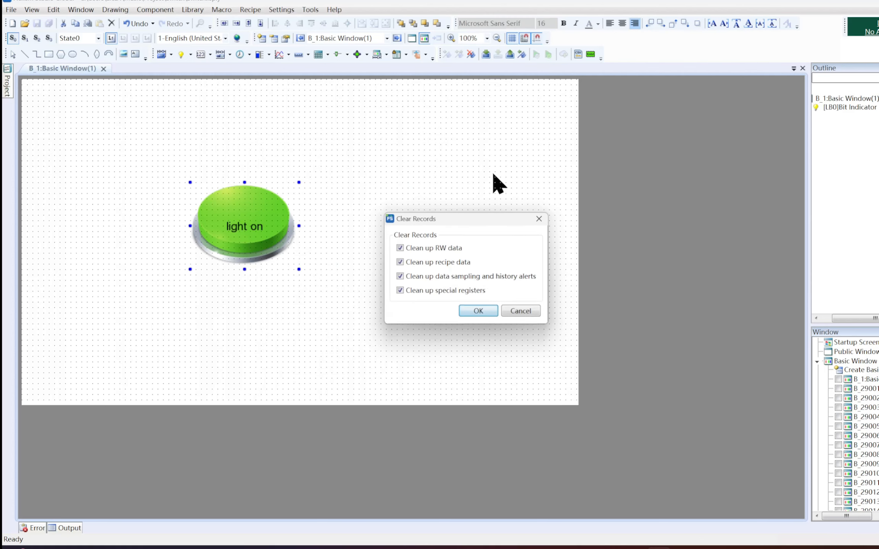
click(479, 310)
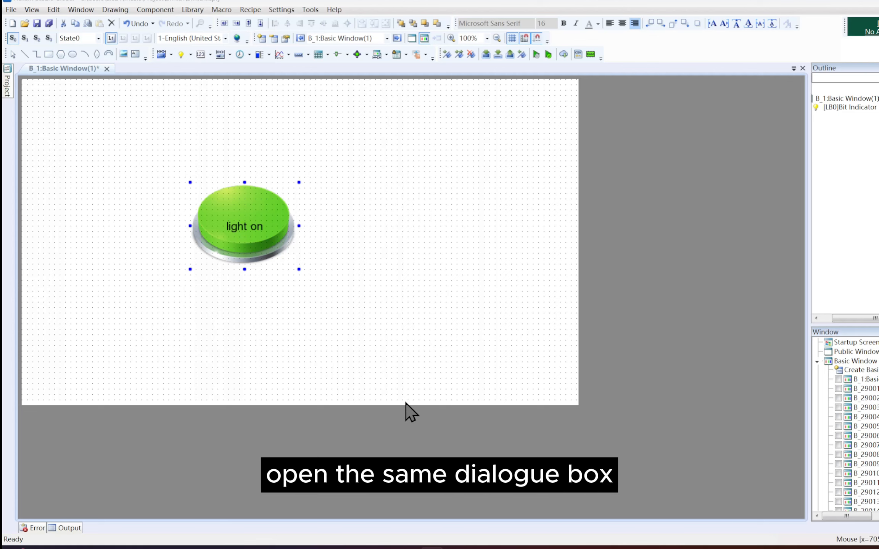
Step: Reopen the placed indicator's properties and switch it to Word Register control with 5 states
double_click(276, 232)
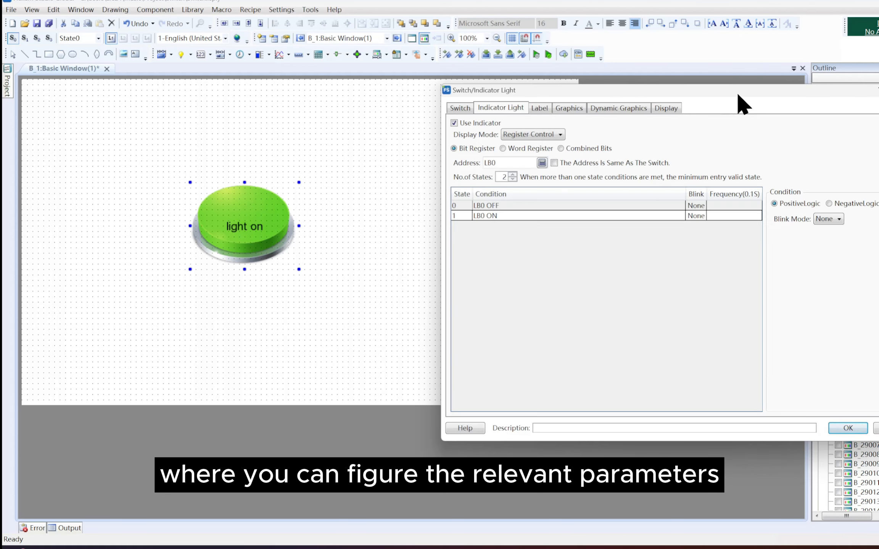
drag(736, 91, 609, 113)
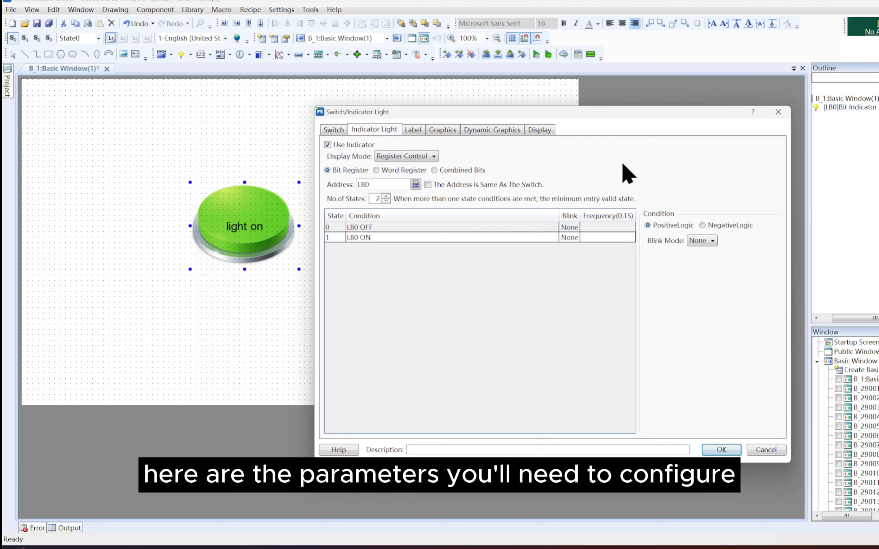
click(376, 170)
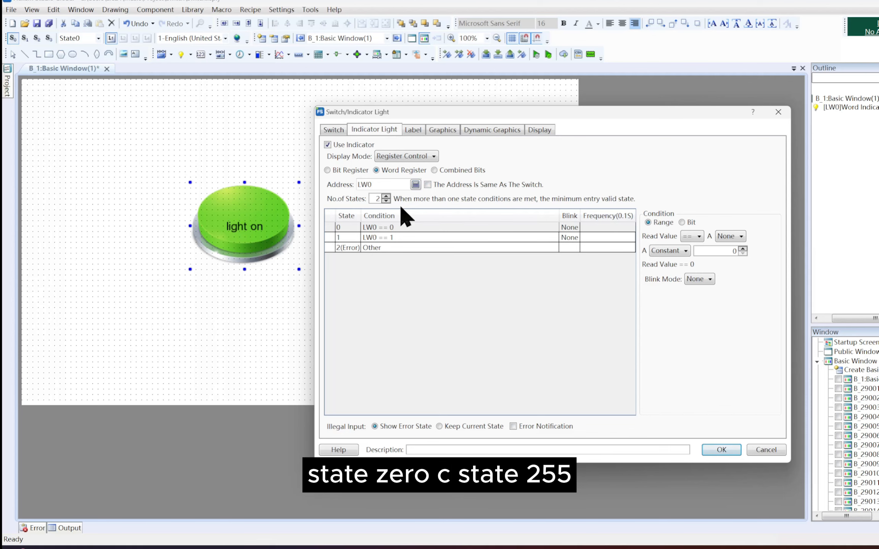
click(386, 195)
click(386, 196)
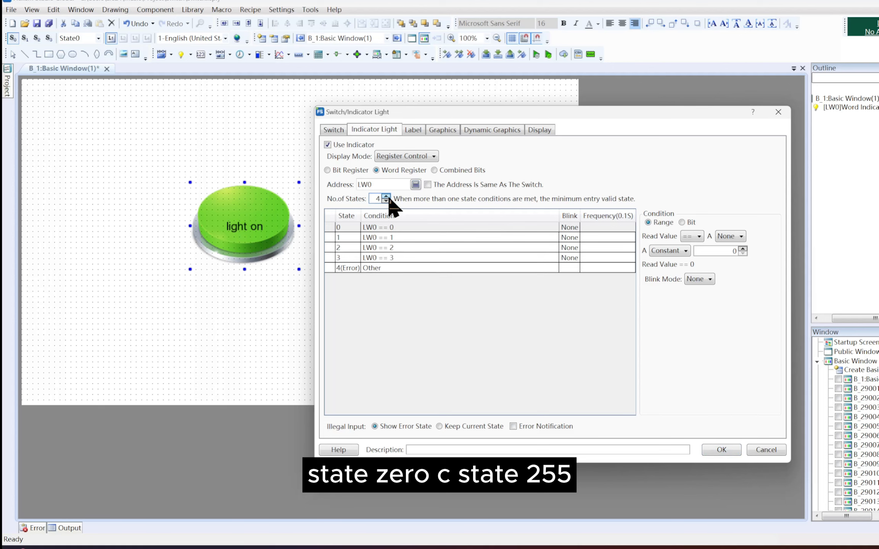
click(386, 196)
click(387, 196)
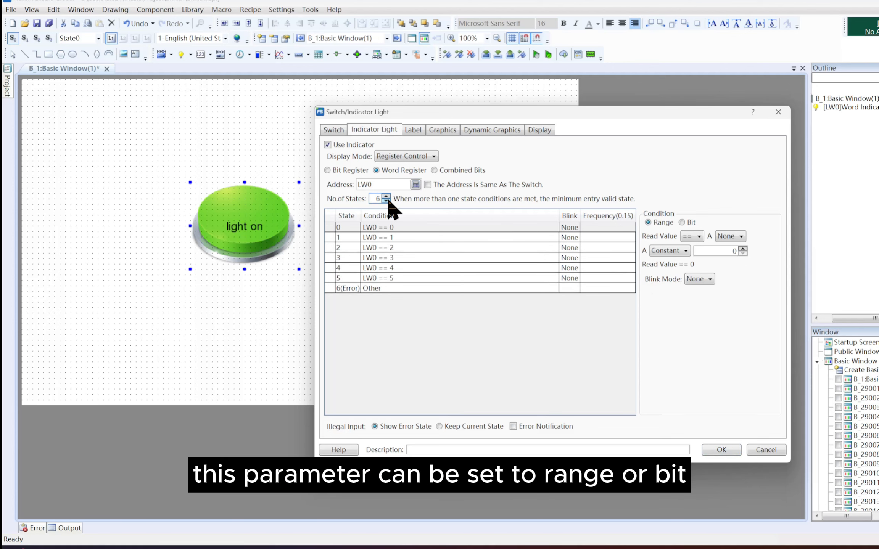
click(386, 200)
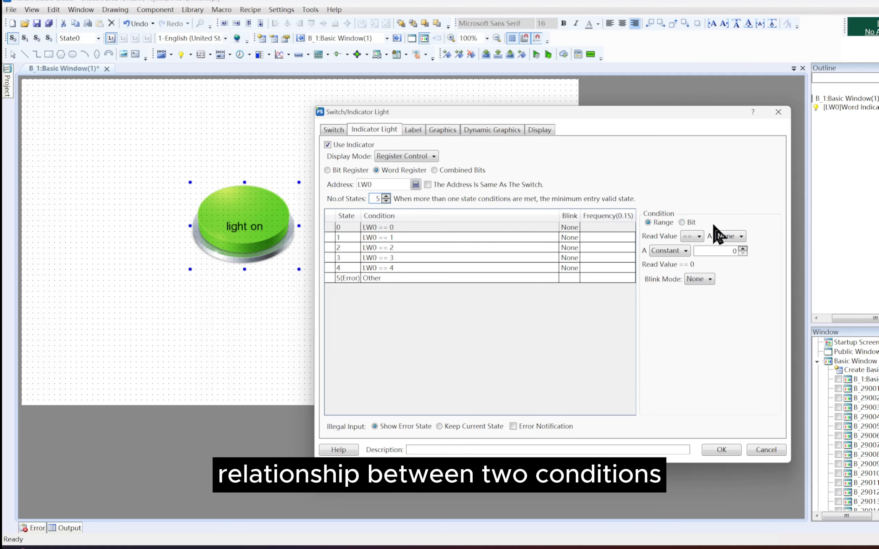
click(699, 236)
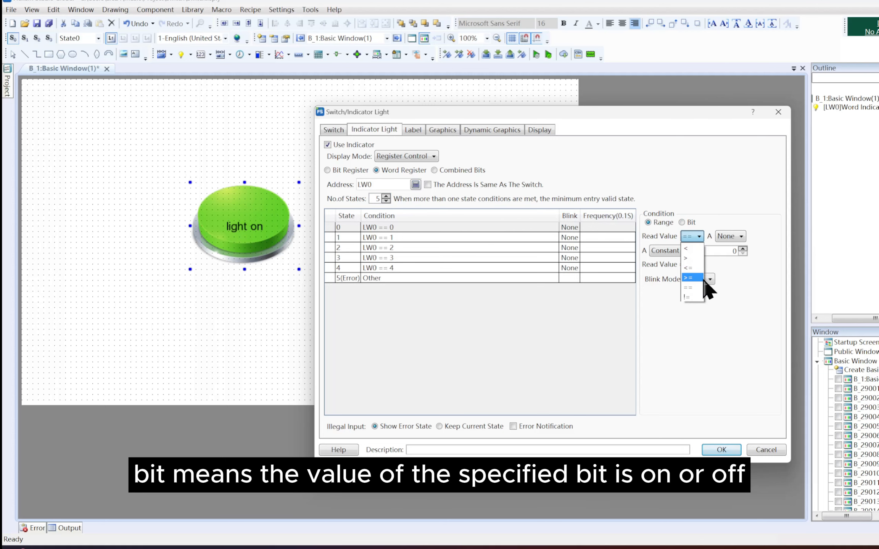
click(699, 237)
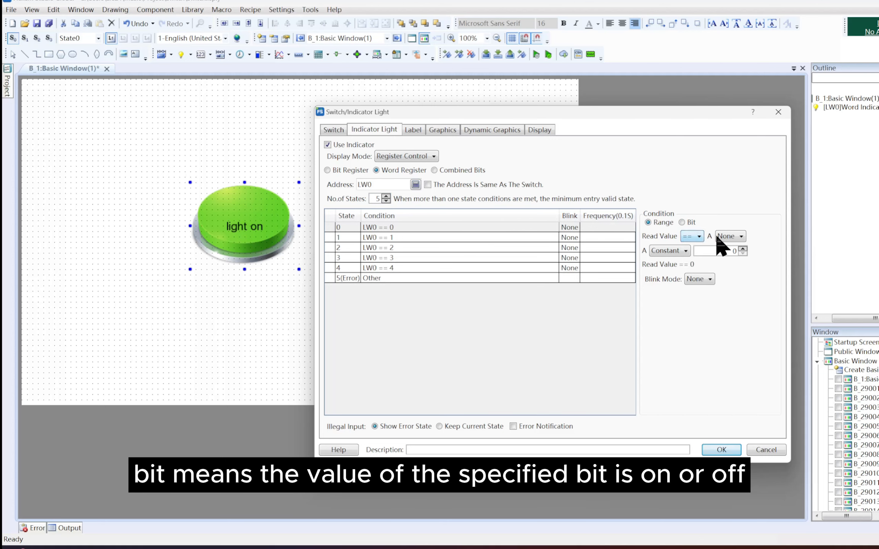
click(738, 236)
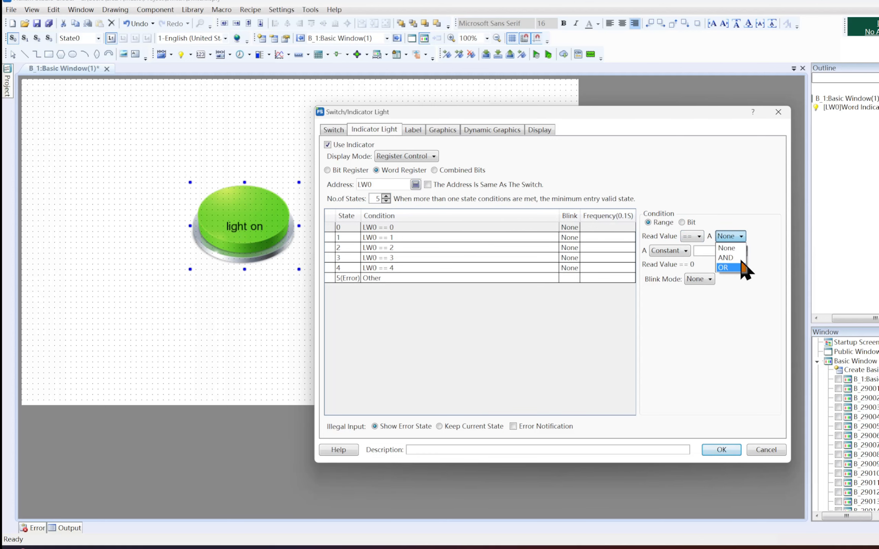
click(743, 246)
Step: Set state 0's condition to Bit with a bit offset of 2 and PositiveLogic
click(691, 221)
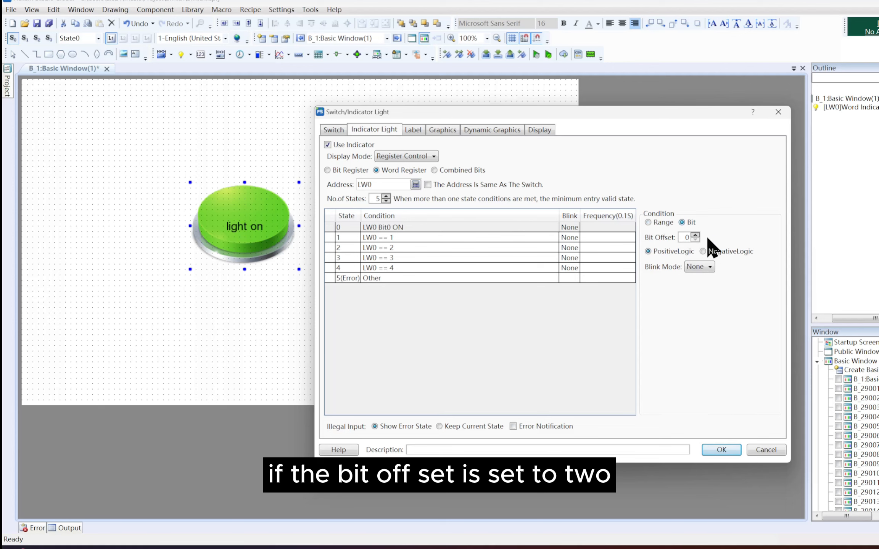
click(695, 233)
click(695, 234)
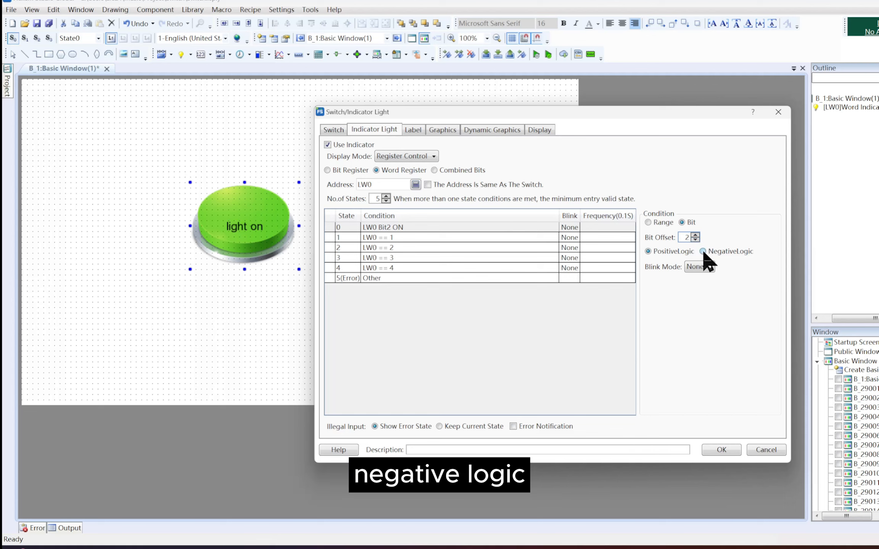
click(703, 251)
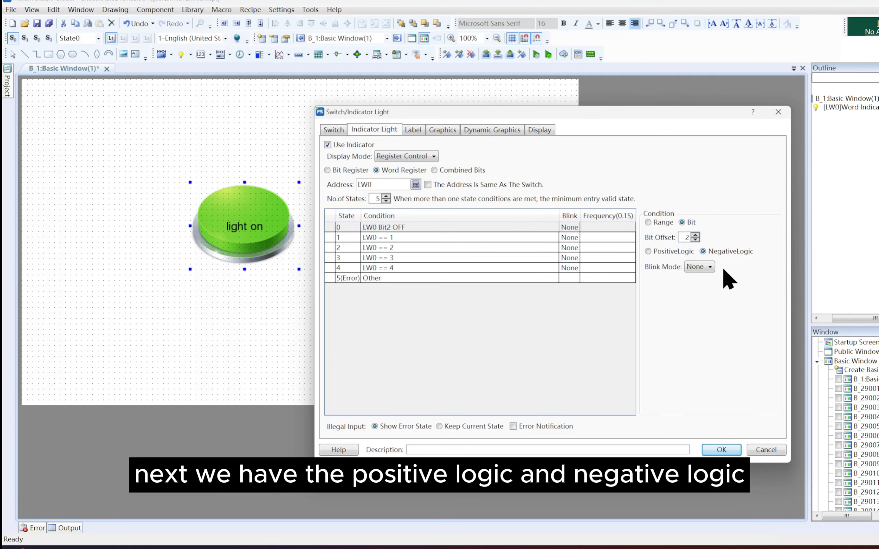
click(675, 253)
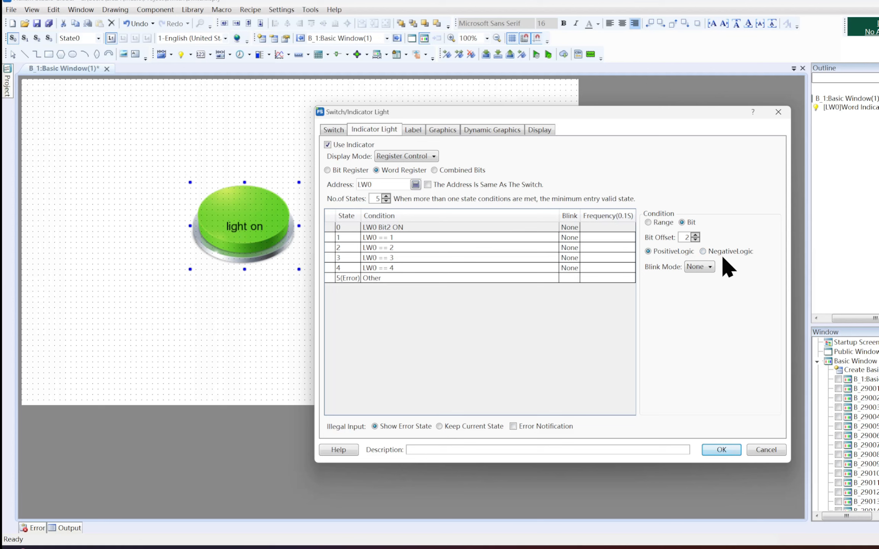
Step: Switch state 0's condition to NegativeLogic and set its blink mode to Blink Text after trying Blink Picture
click(722, 253)
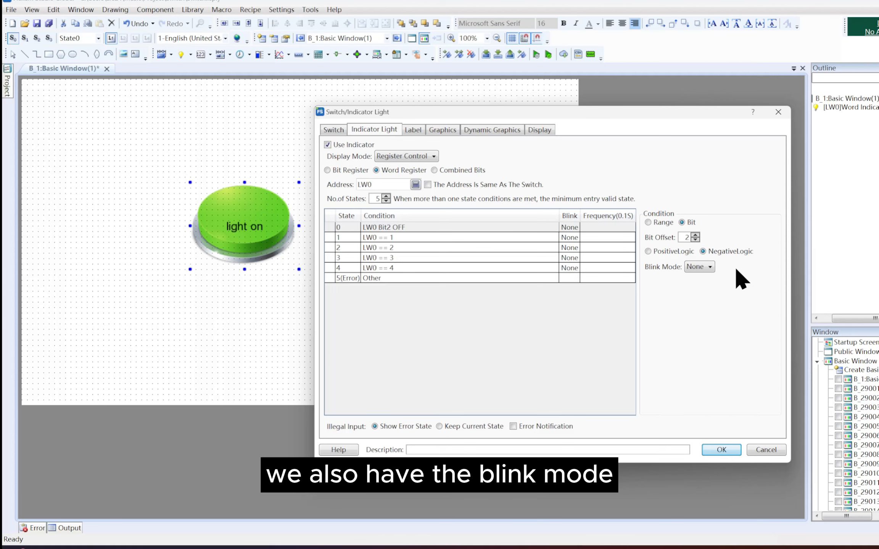
click(709, 267)
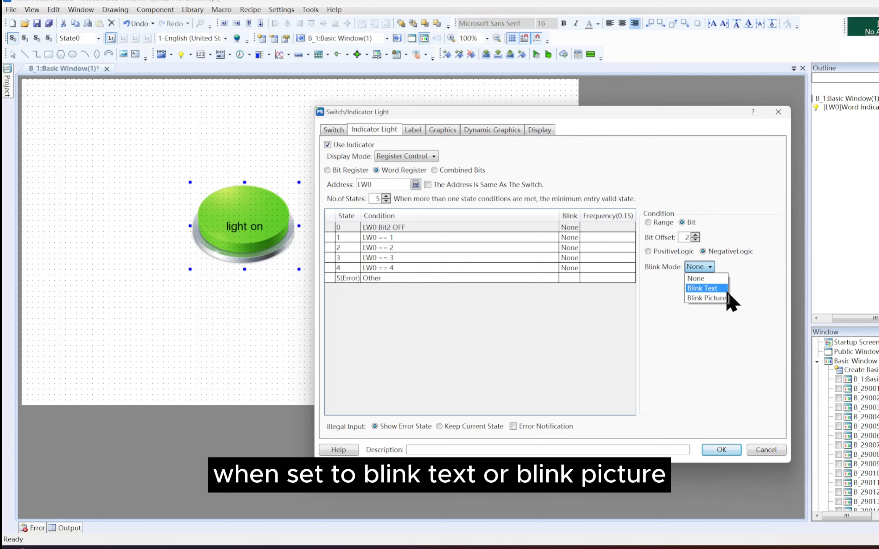
click(726, 292)
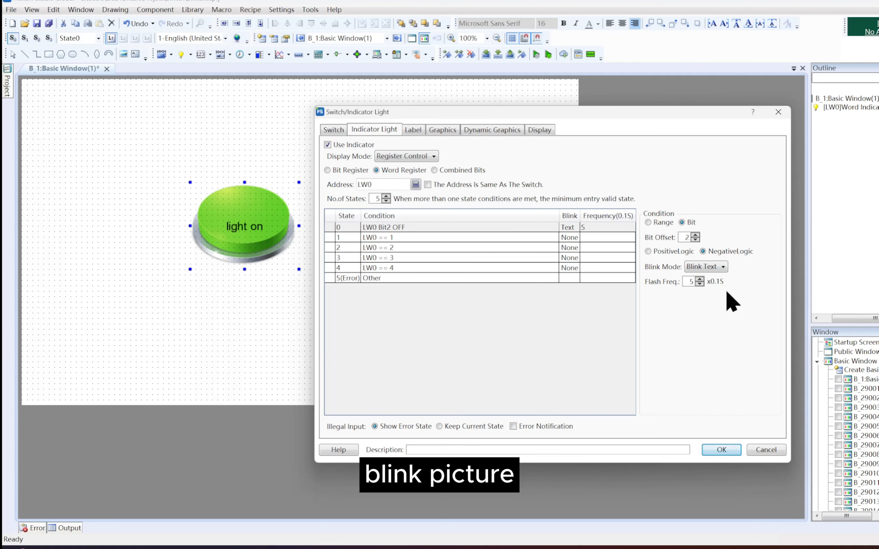
click(719, 267)
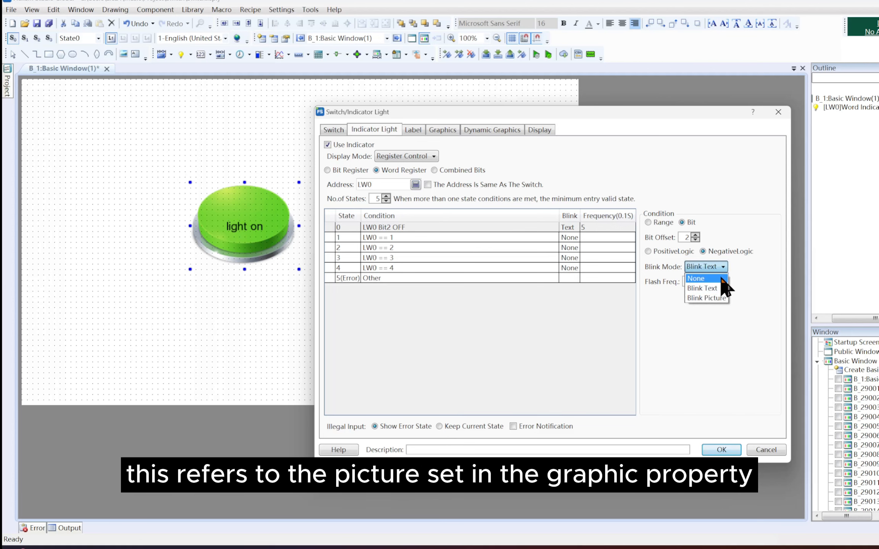
click(719, 295)
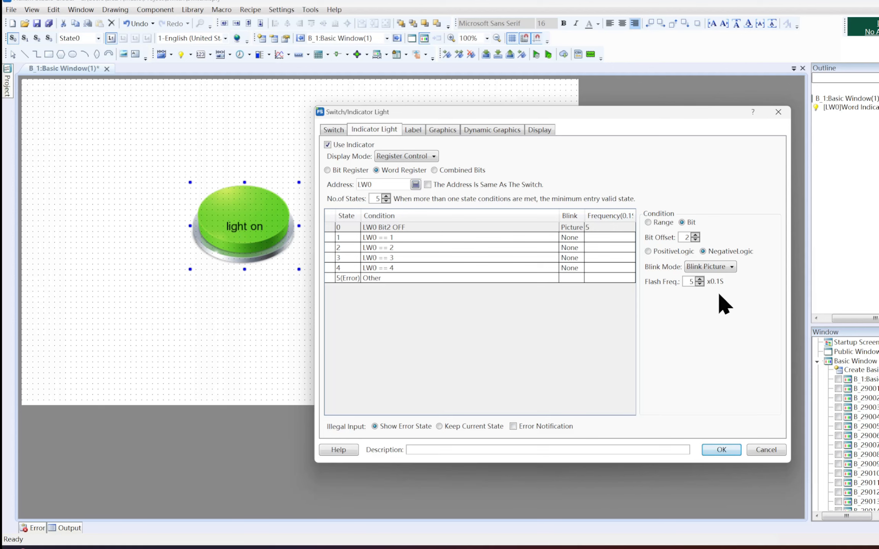
click(727, 267)
click(725, 282)
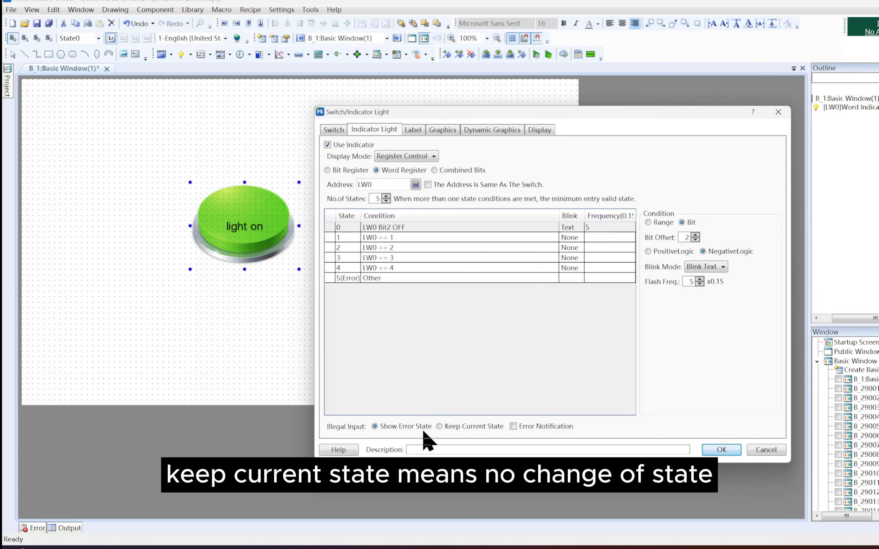
Step: Enable Error Notification on LB0 with Show Error State for illegal input, review the bit address options, and accept the indicator settings
click(441, 429)
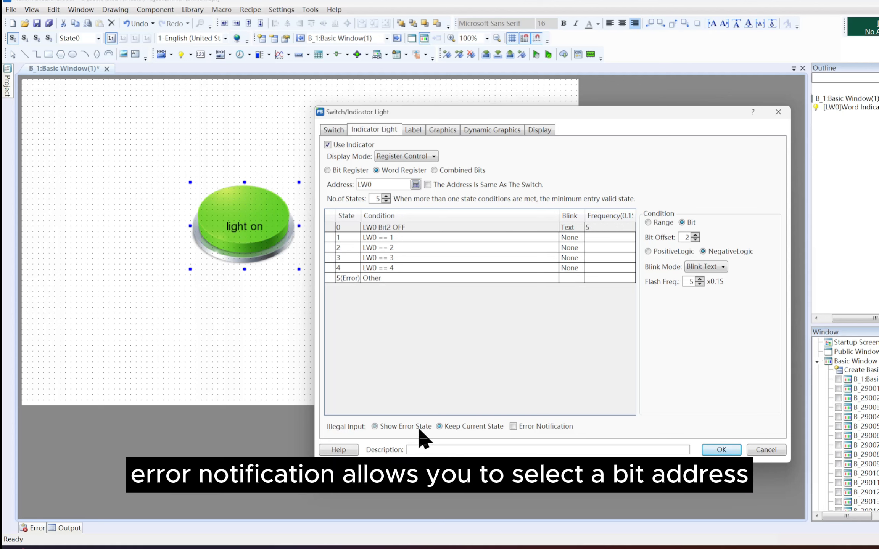
click(513, 426)
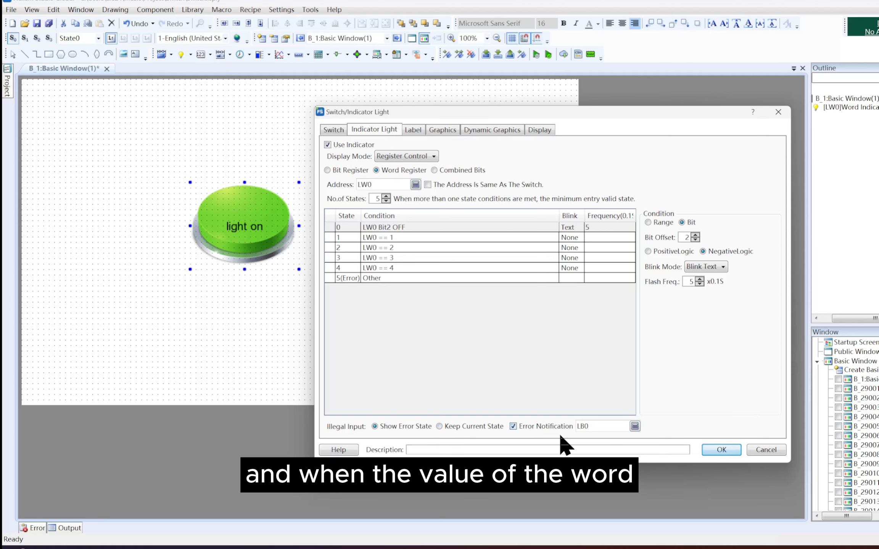
click(636, 426)
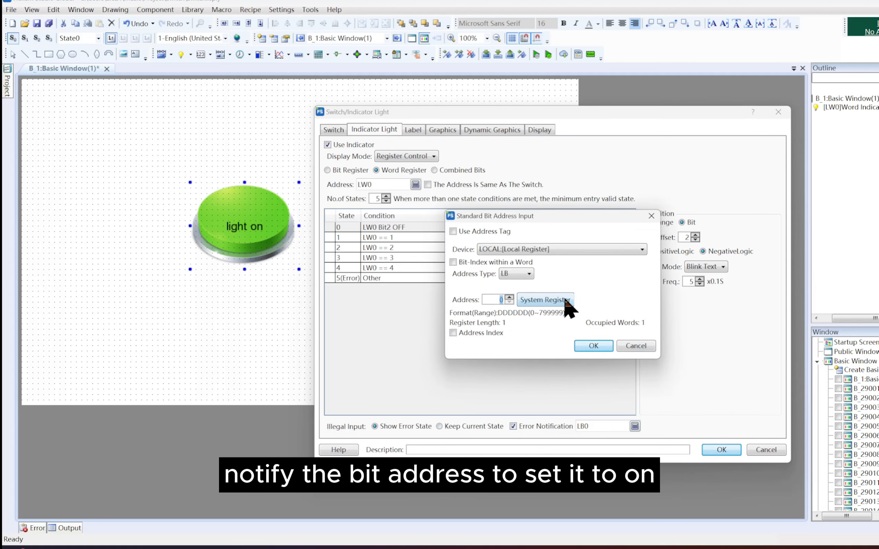
click(549, 300)
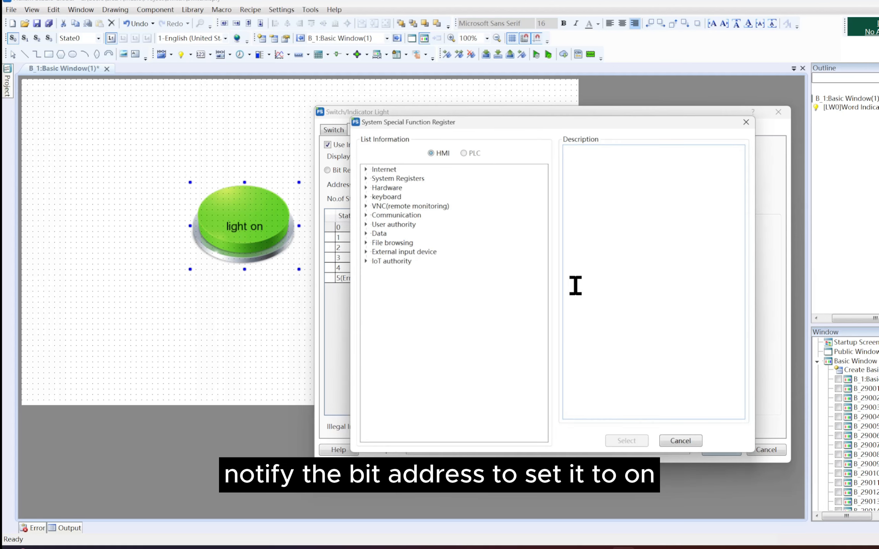
click(747, 122)
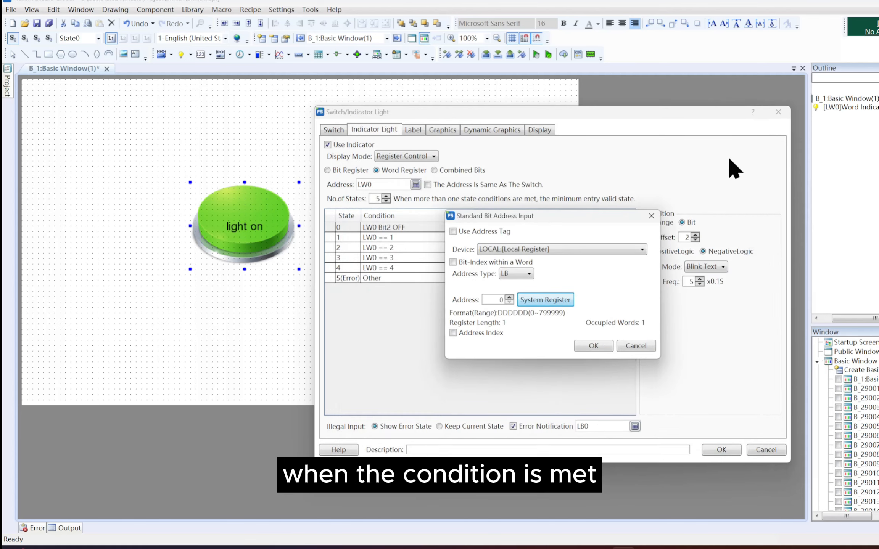
click(651, 215)
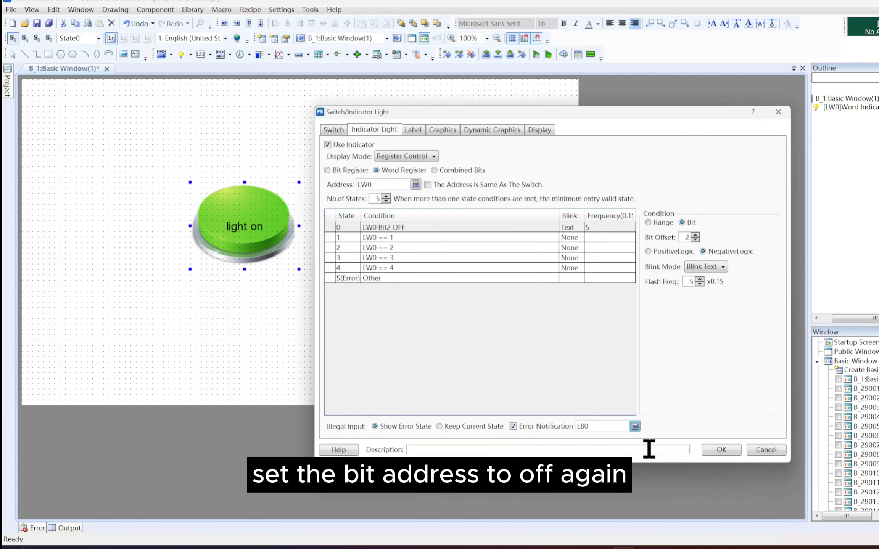
click(708, 451)
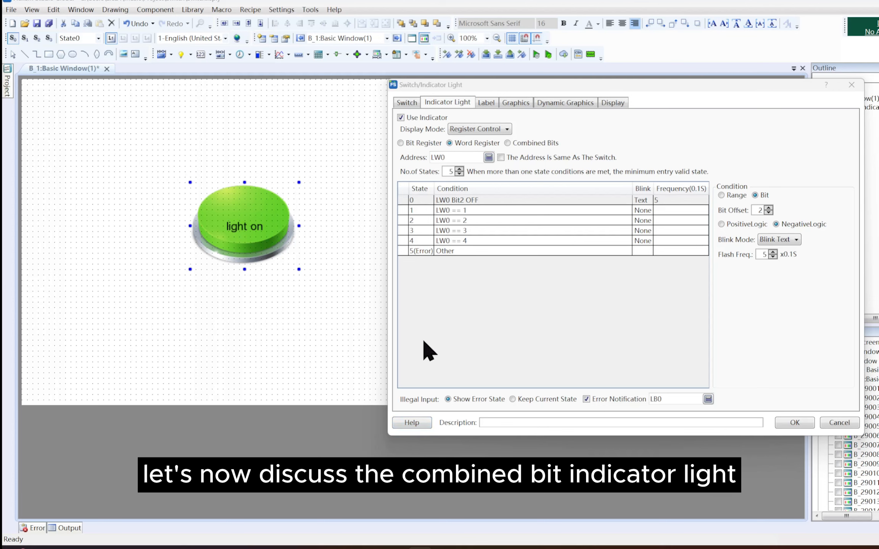
Step: Switch the indicator's register control to Combined Bits and look over the bit address input options
click(507, 142)
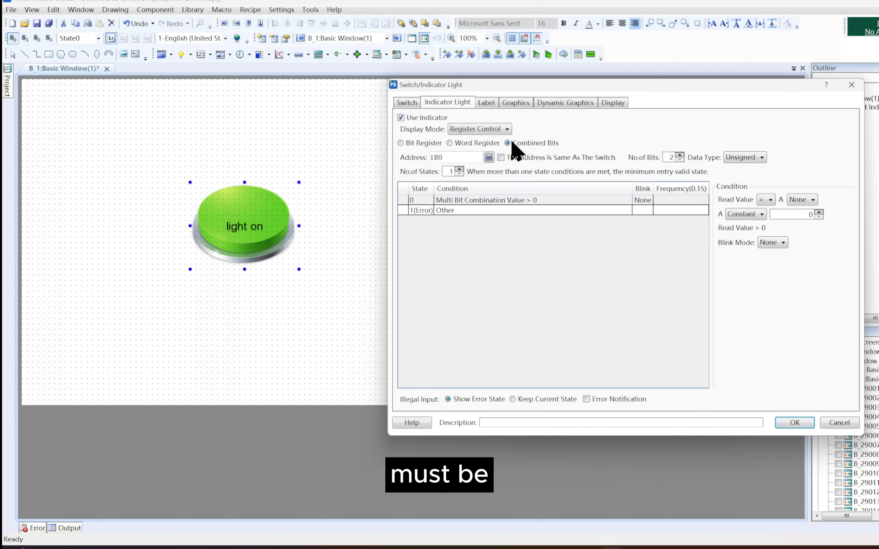
click(506, 129)
click(506, 128)
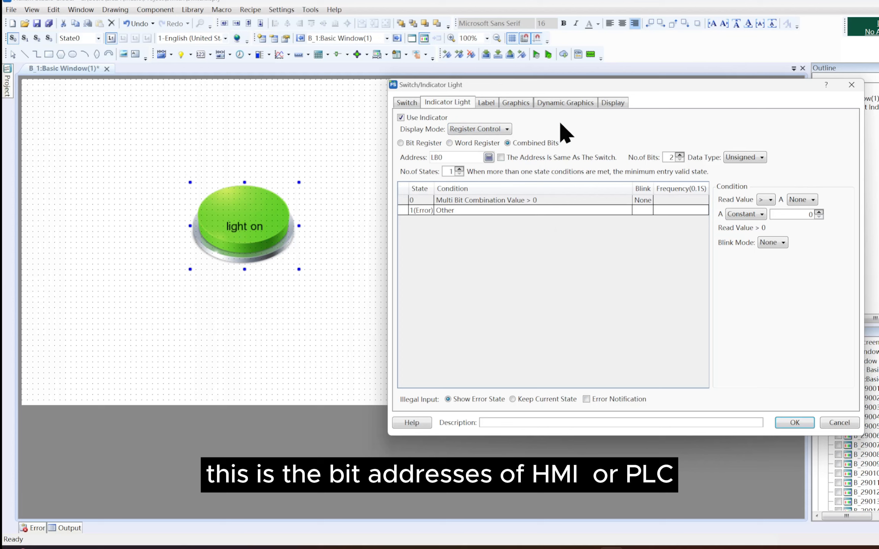
click(488, 157)
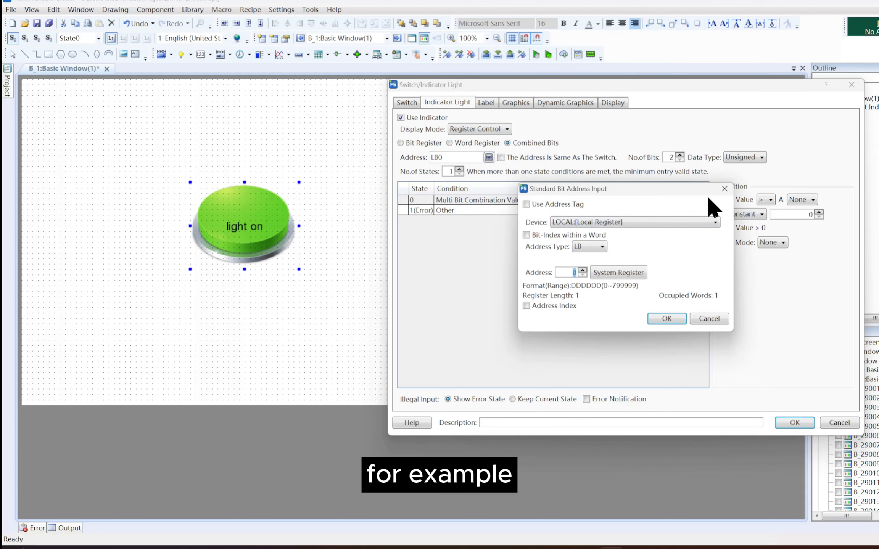
click(724, 190)
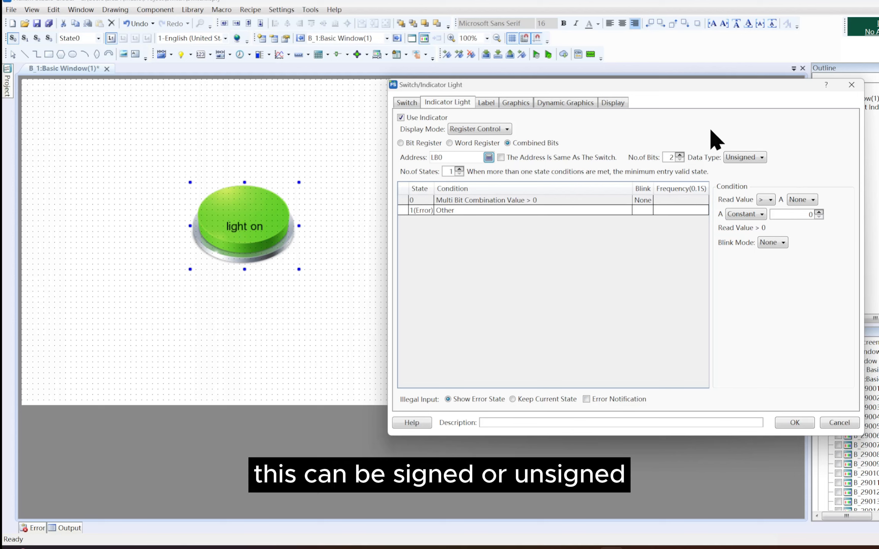
Step: Try the Signed data type for the combined bits, return to Unsigned, and look over the AND and OR options for value A
click(762, 157)
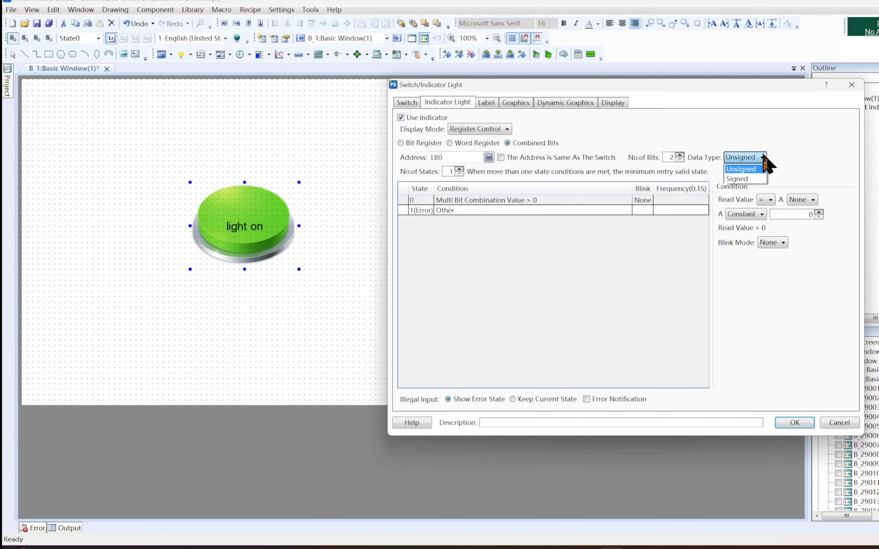
click(762, 156)
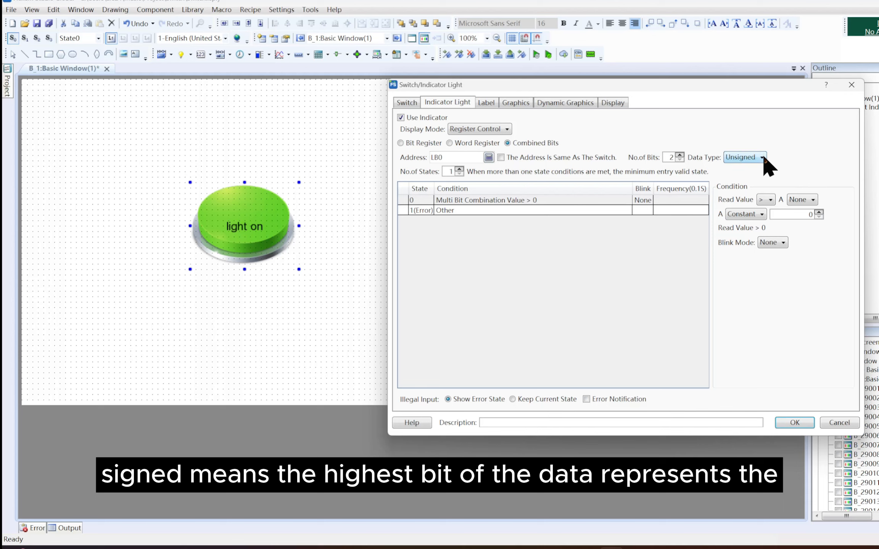
click(764, 157)
click(760, 177)
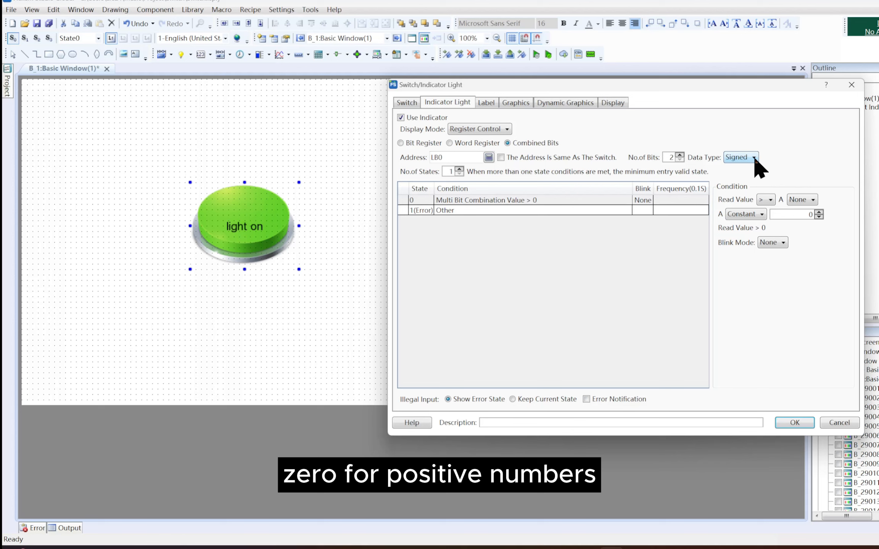
click(755, 157)
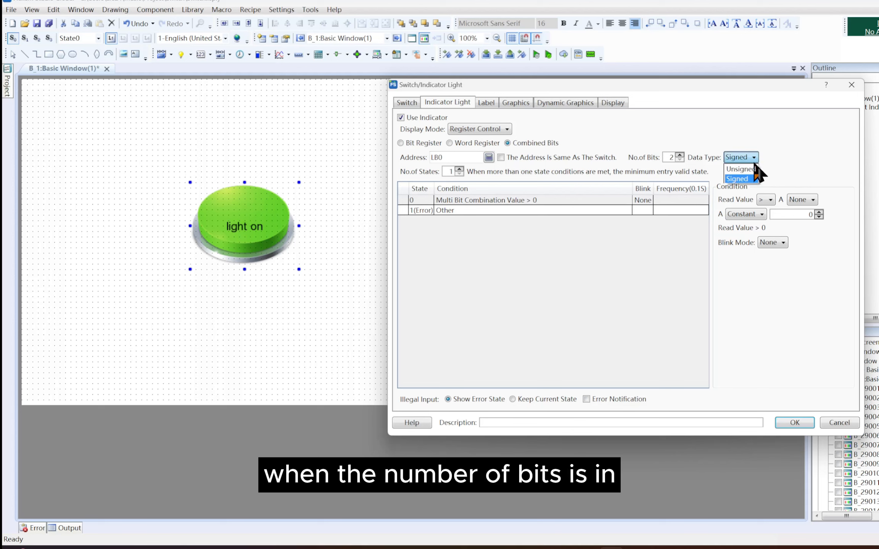
click(753, 168)
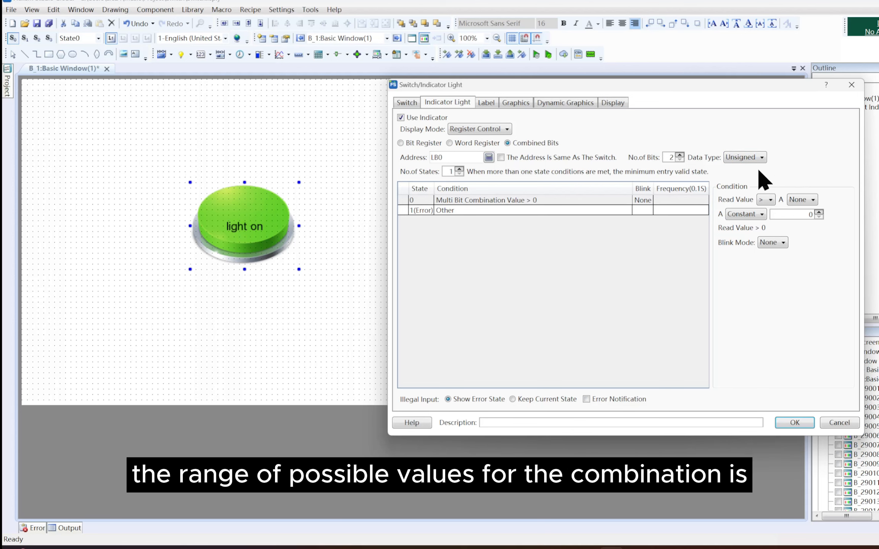
click(802, 199)
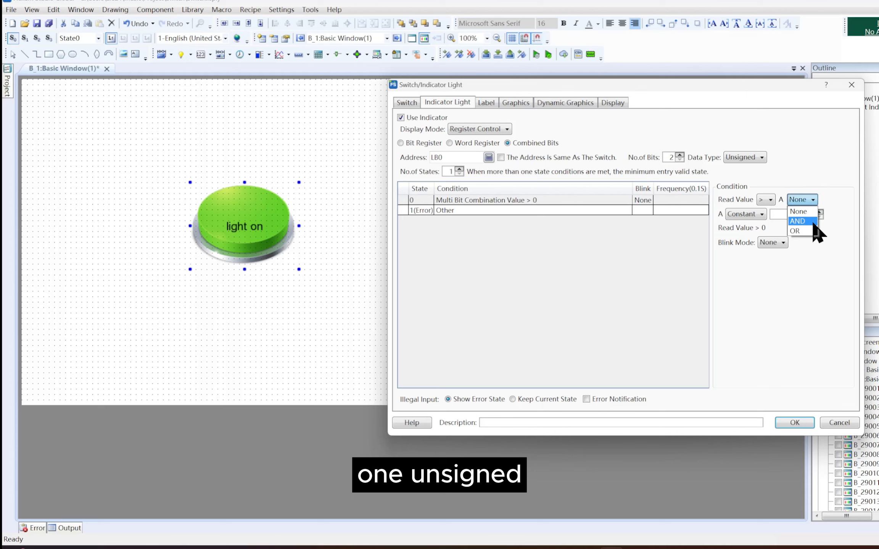
click(814, 199)
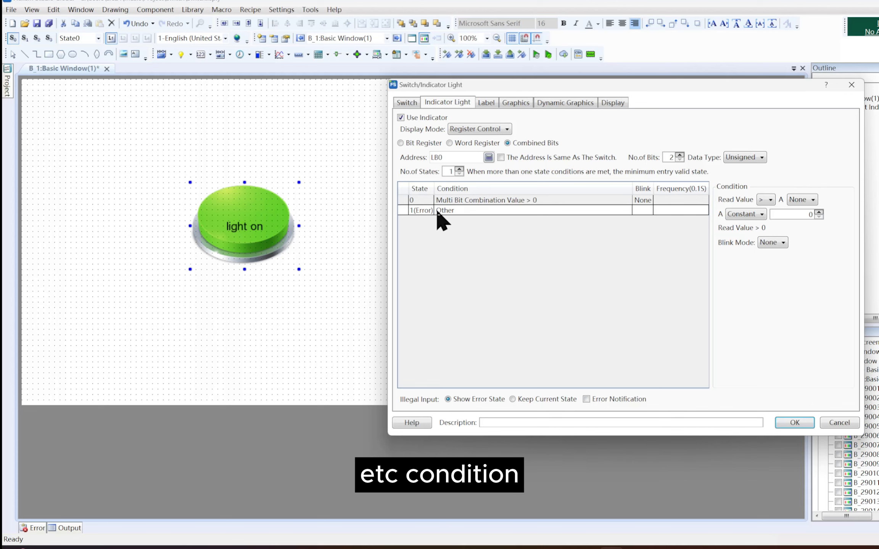
Step: Set the number of combined-bit states to 4 and look over the comparison operators for state 0's read value
click(458, 169)
click(459, 169)
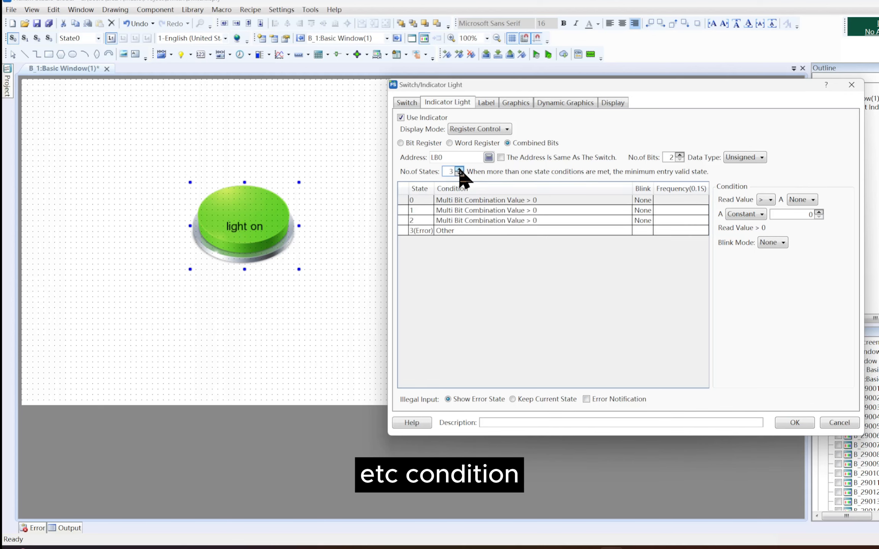
click(458, 169)
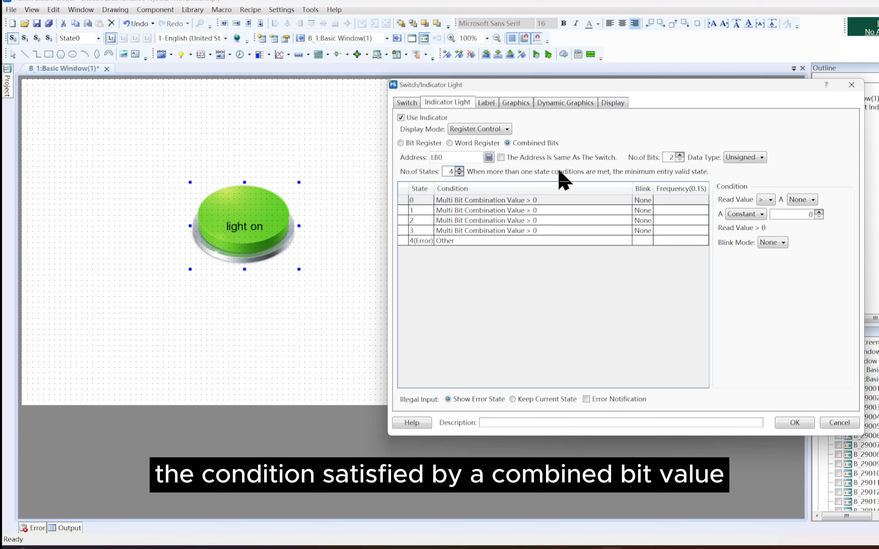
click(767, 198)
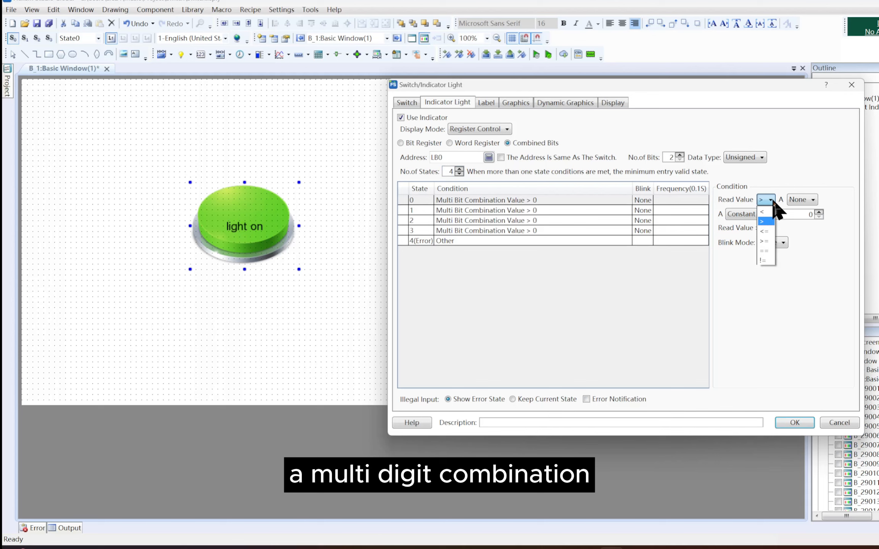
click(771, 197)
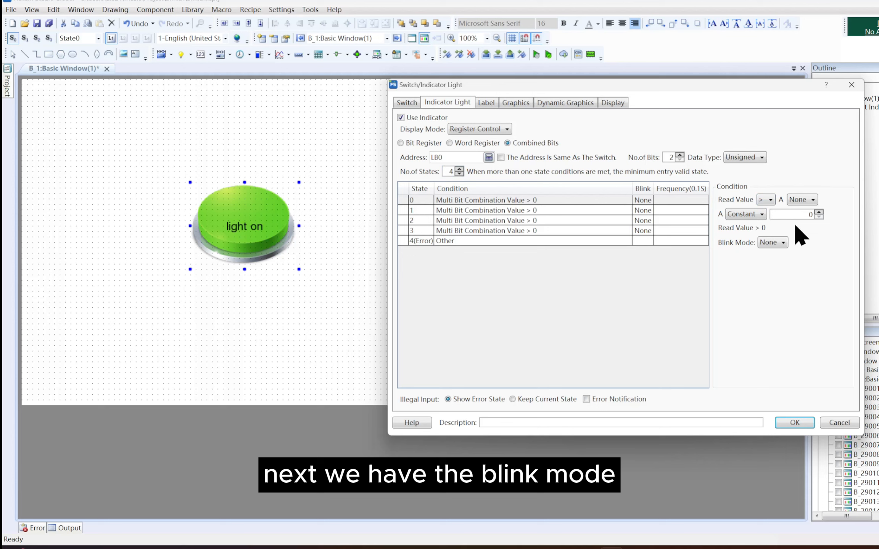
Step: Set state 0's blink mode to Blink Picture after trying Blink Text, and set illegal input handling to Keep Current State
click(784, 243)
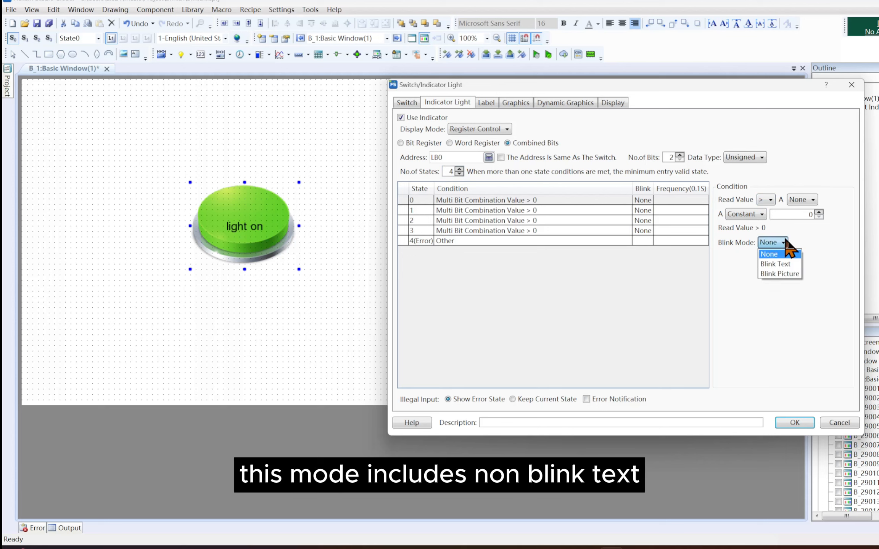
click(796, 273)
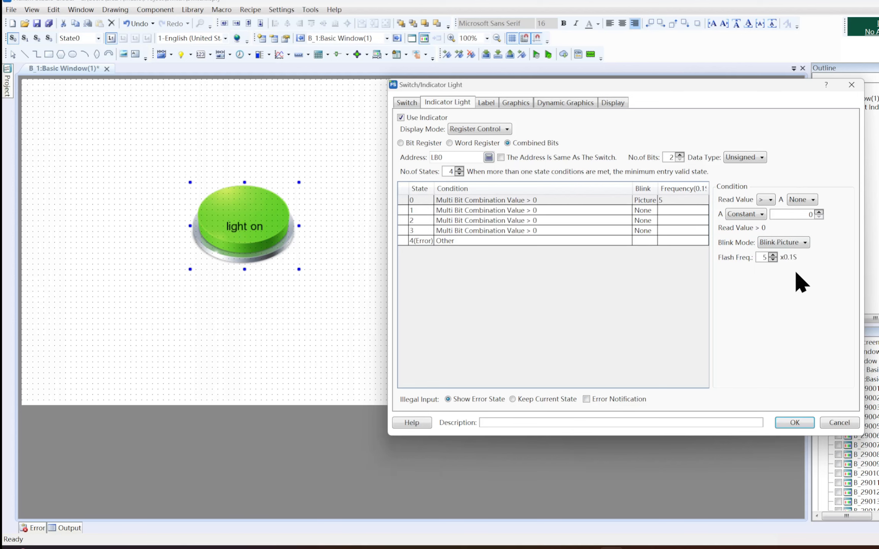
click(797, 246)
click(801, 259)
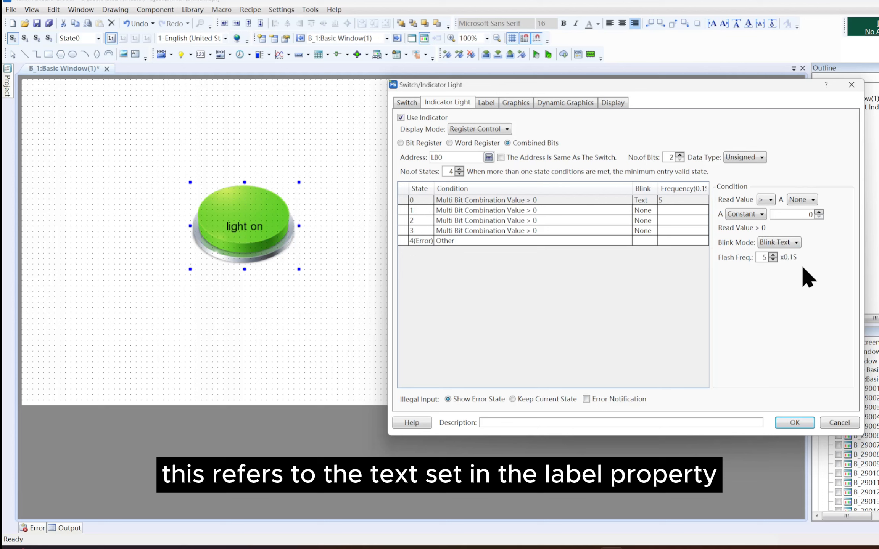
click(795, 244)
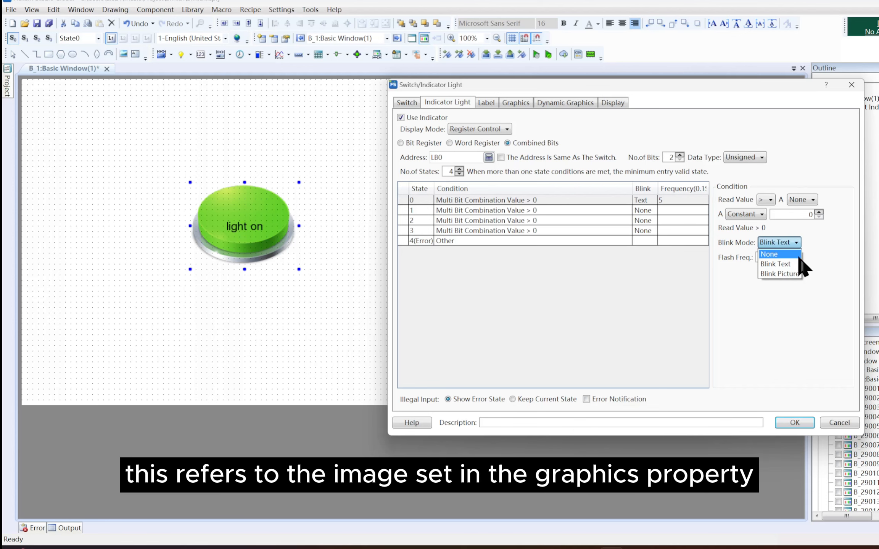
click(801, 275)
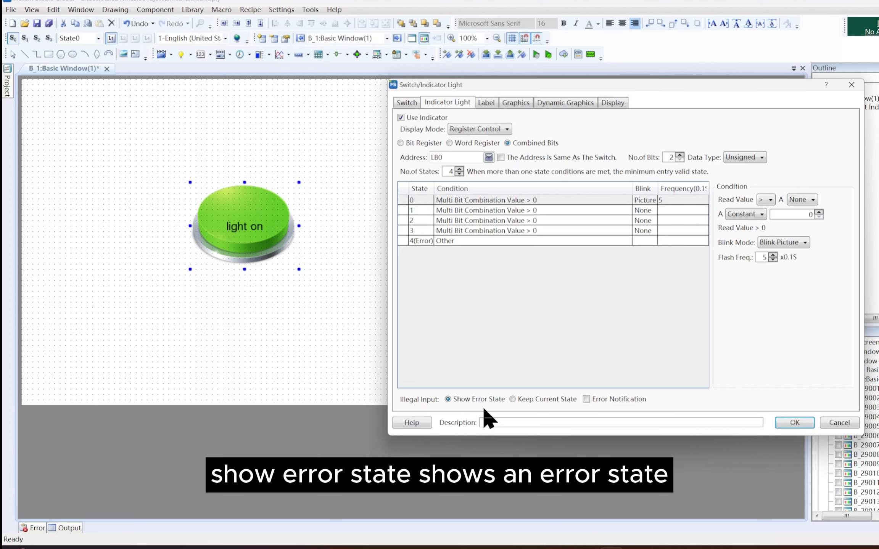
click(512, 399)
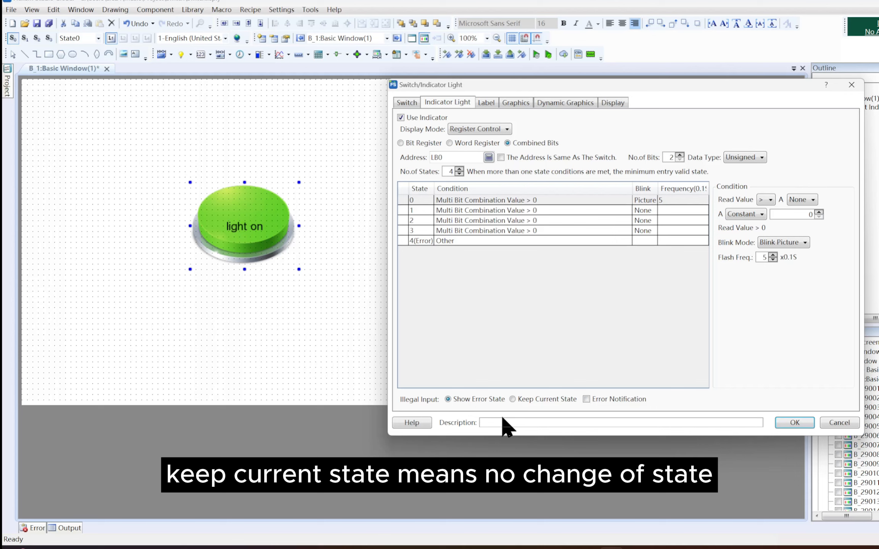
click(513, 400)
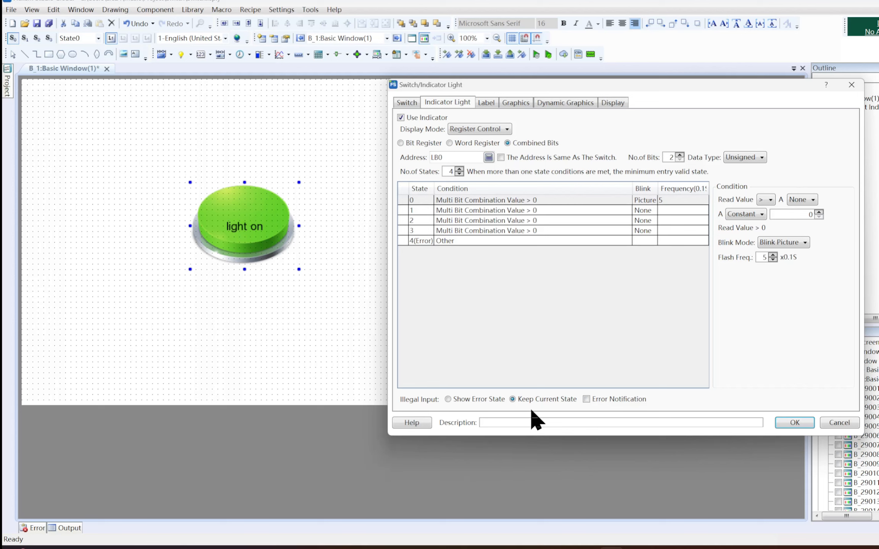
Step: Enable error notification for illegal input, set its bit address to LB1 in the local register, and apply the indicator settings
click(586, 399)
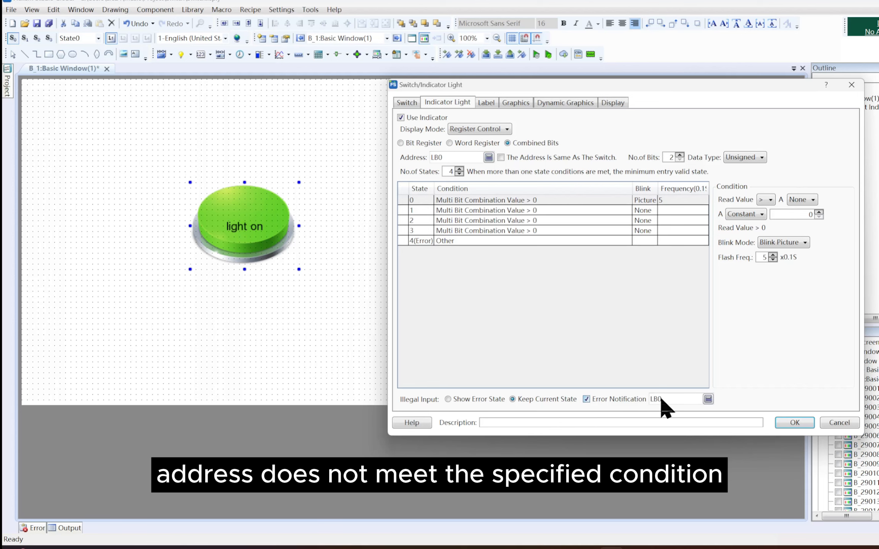
click(708, 398)
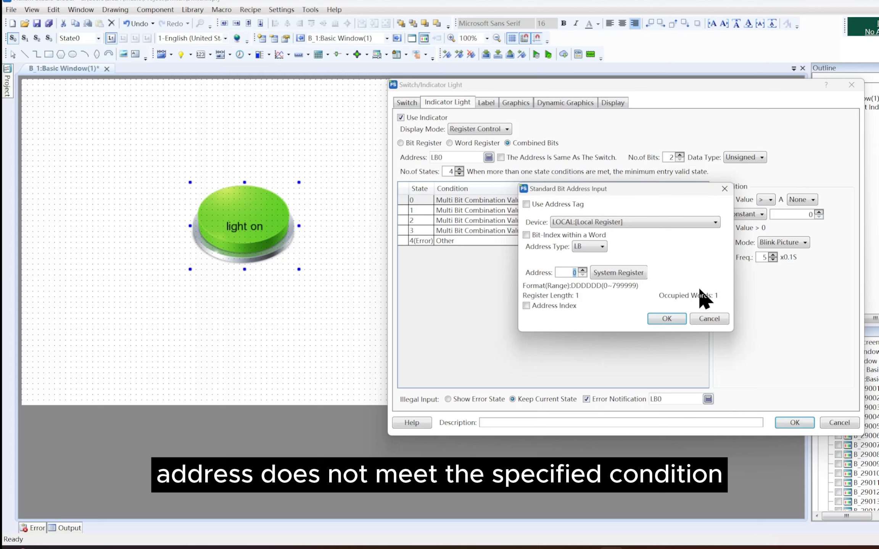
click(641, 273)
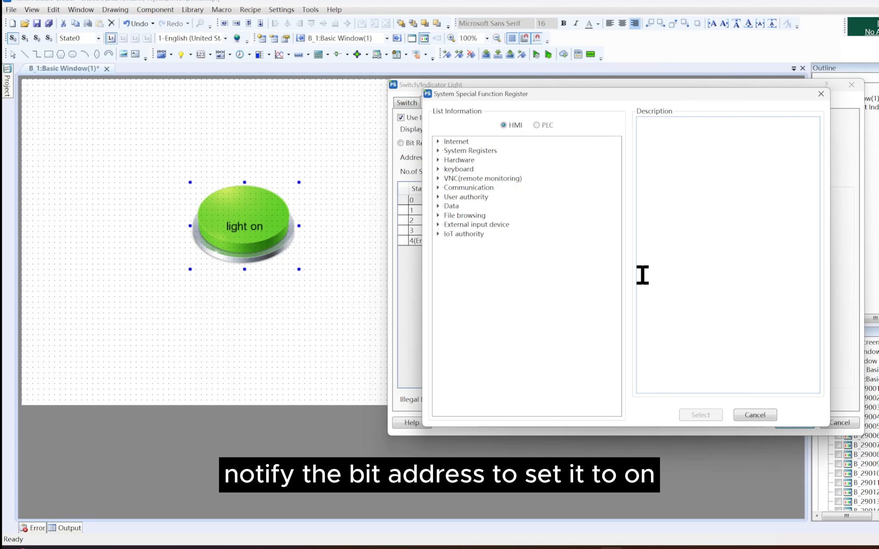
click(820, 94)
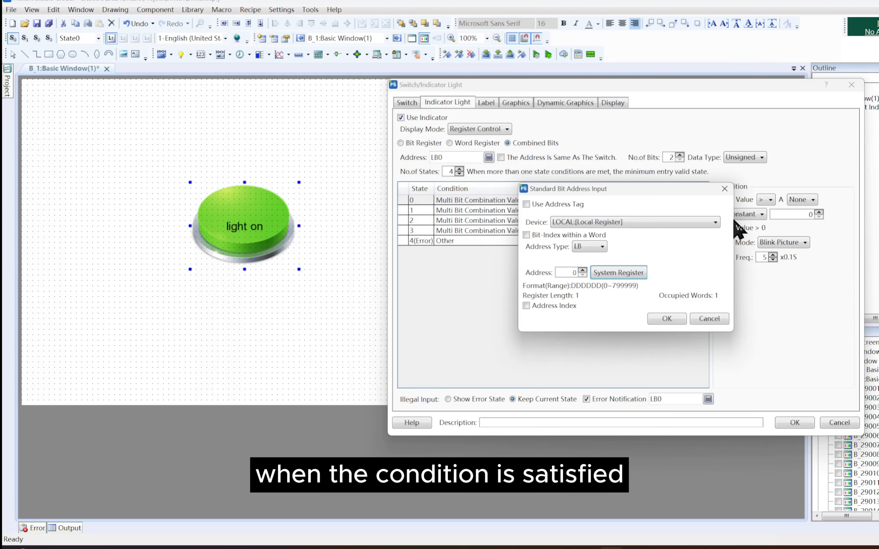
click(583, 270)
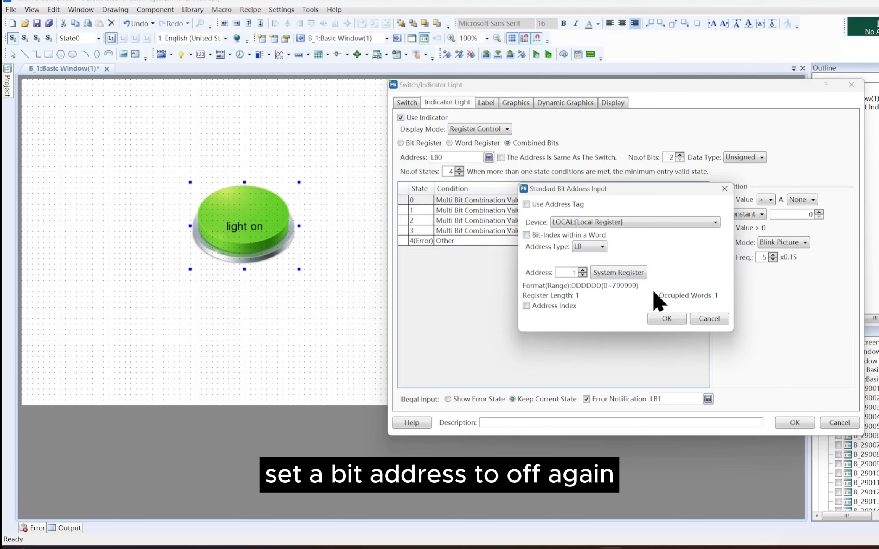
click(670, 319)
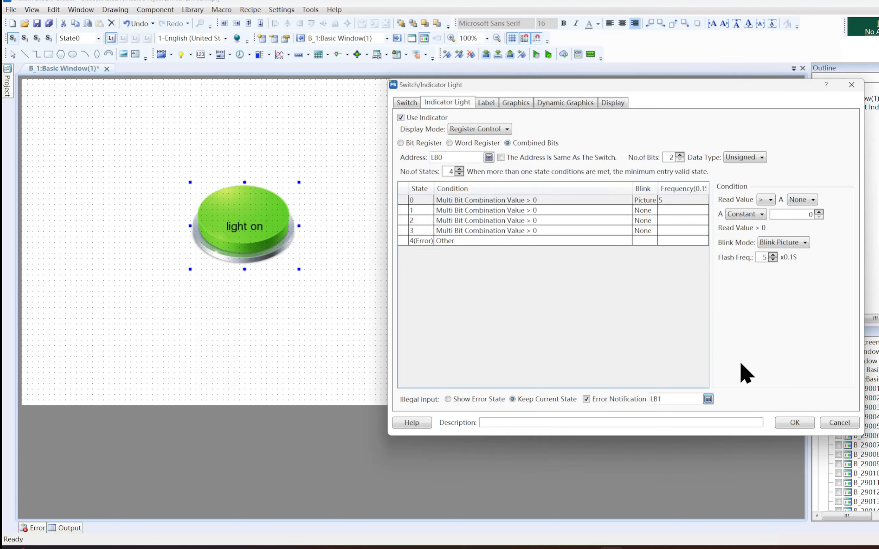
click(793, 422)
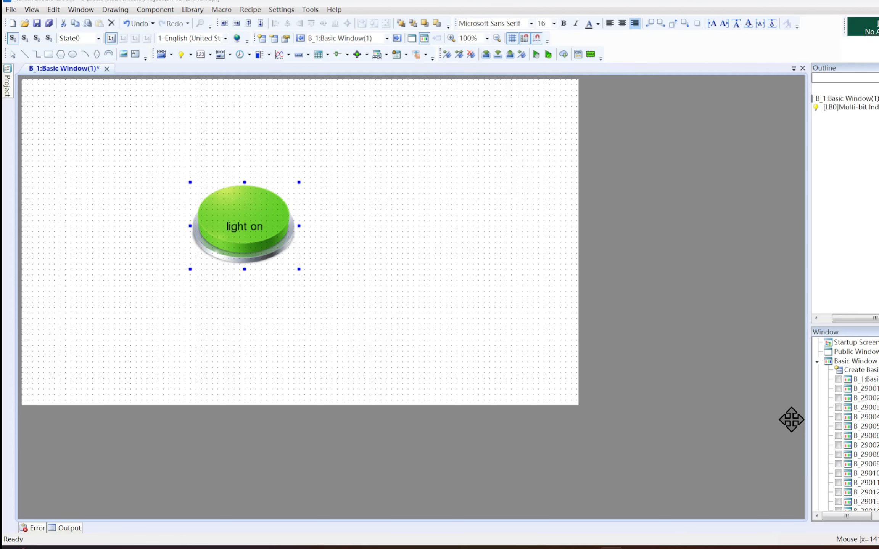